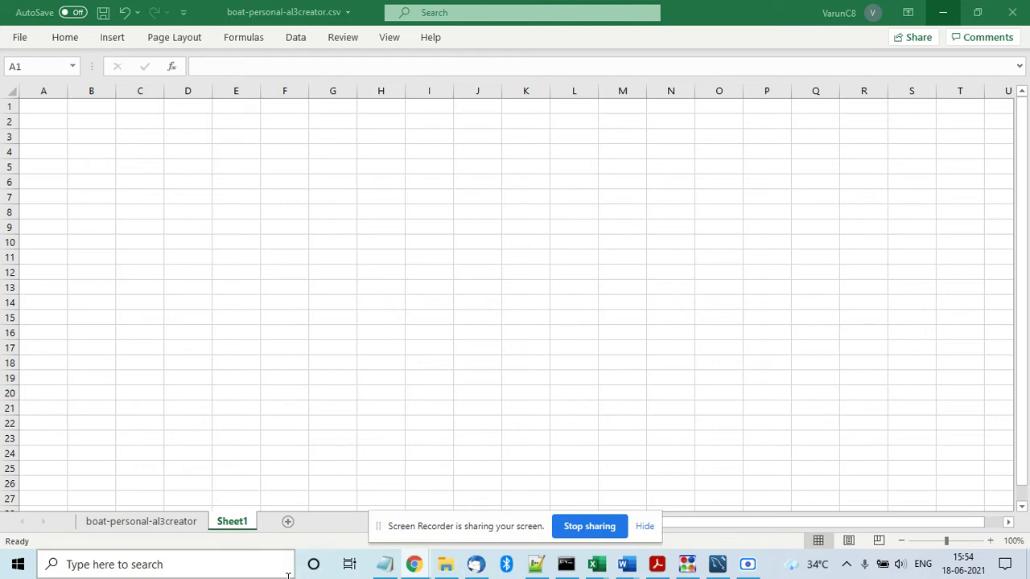
- Find WinsurTechAL3Viewer through the Windows search and launch it
{"action": "left_click", "coordinate": [225, 568]}
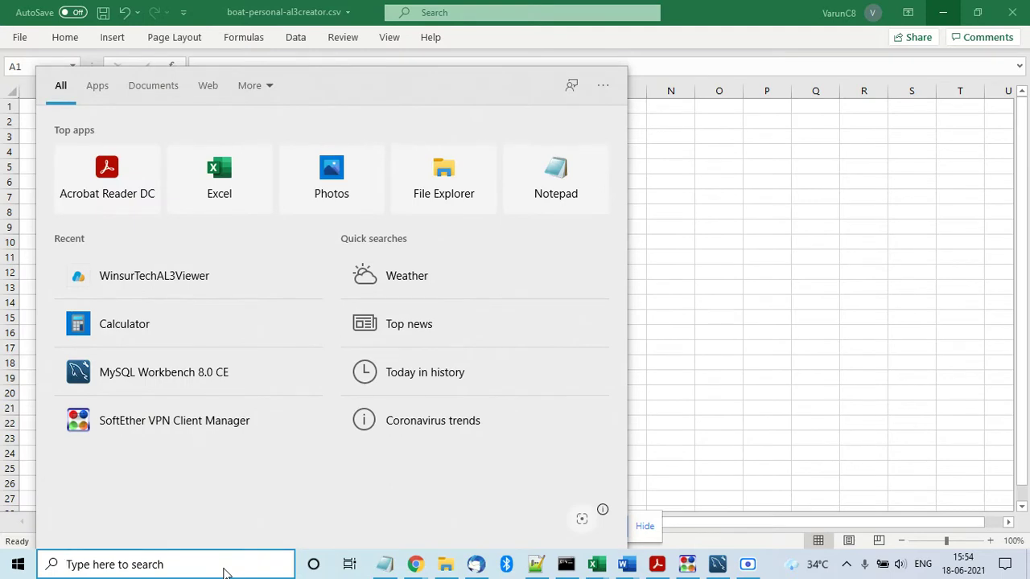
{"action": "type", "text": "wins"}
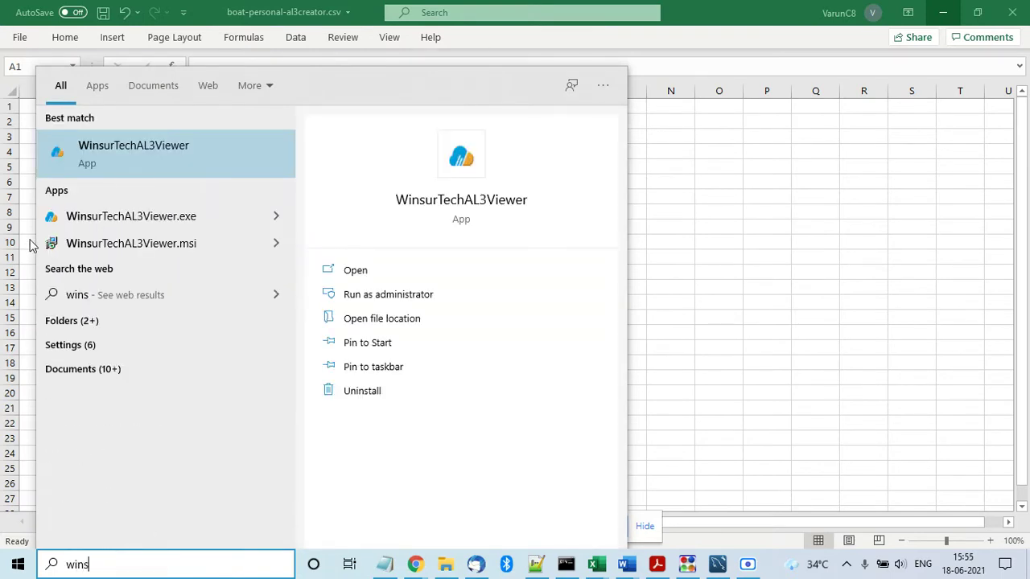
{"action": "left_click", "coordinate": [128, 155]}
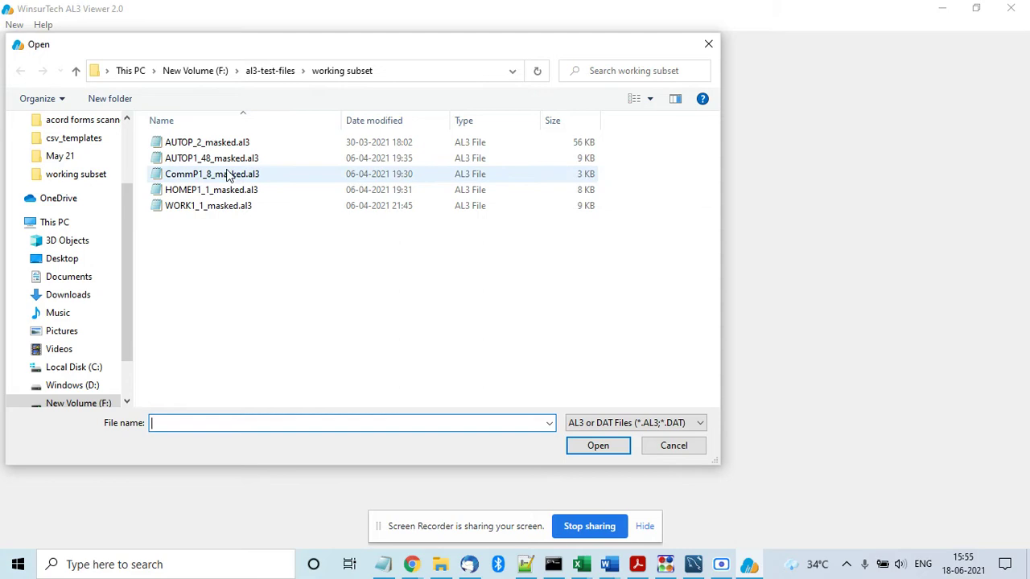
- Open AUTOP_2_masked.al3 from the working subset folder
{"action": "left_click", "coordinate": [195, 145]}
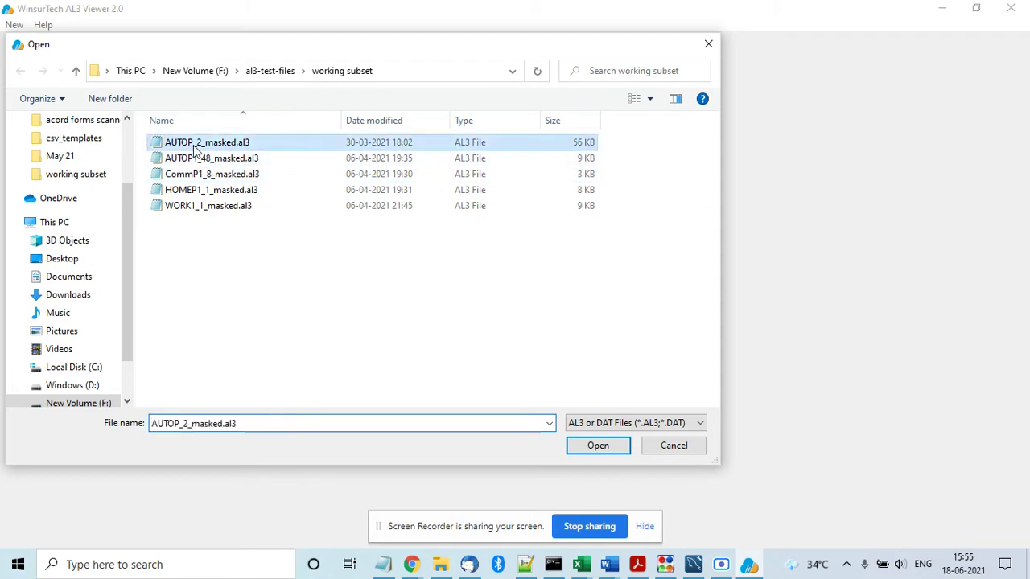
{"action": "left_click", "coordinate": [185, 208]}
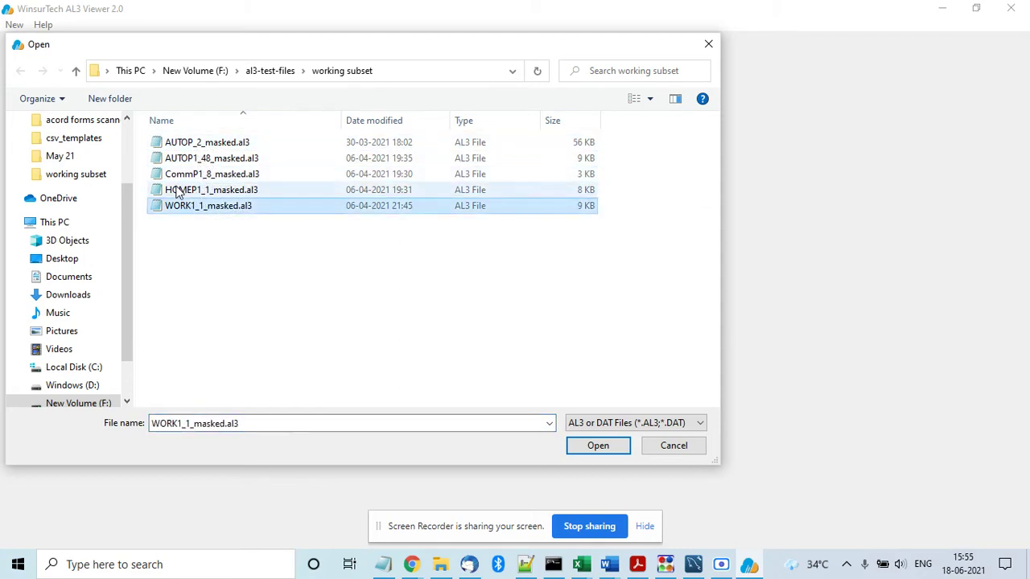
{"action": "left_click", "coordinate": [189, 177]}
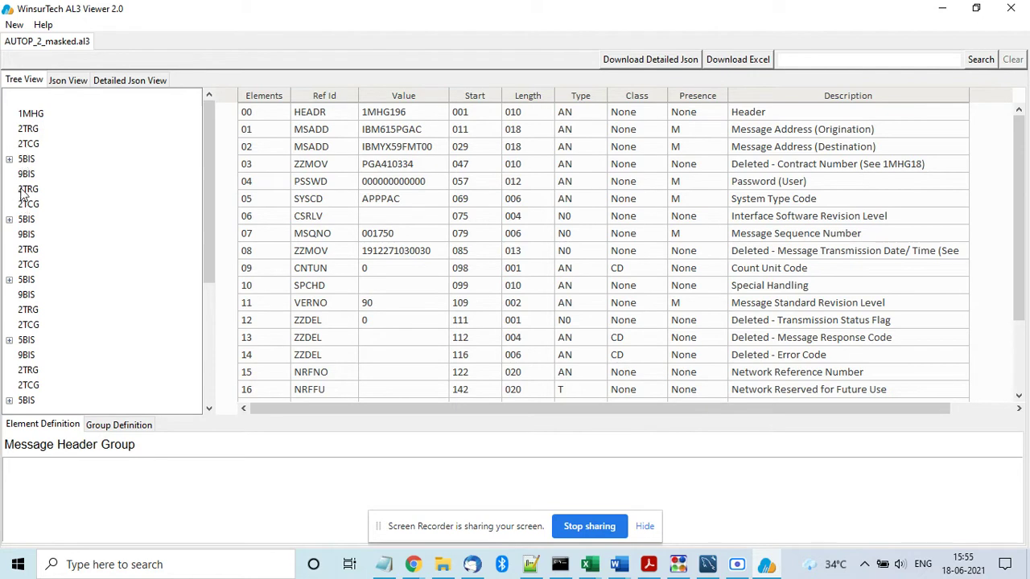
- Look through the element tables of the successive 2TRG transaction groups in the file's tree
{"action": "left_click", "coordinate": [28, 131]}
{"action": "left_click", "coordinate": [36, 189]}
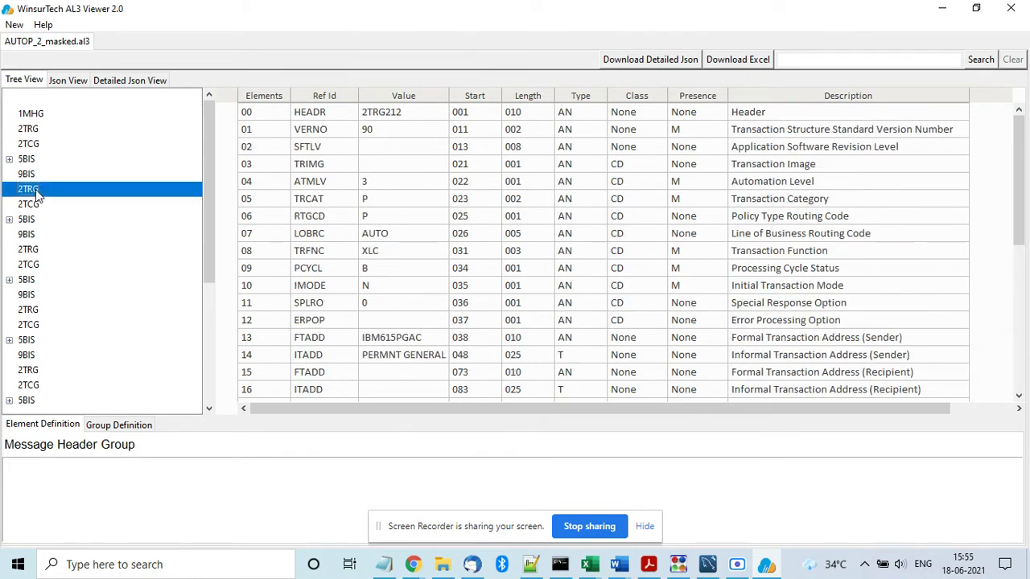
{"action": "left_click", "coordinate": [54, 249]}
{"action": "left_click", "coordinate": [30, 311]}
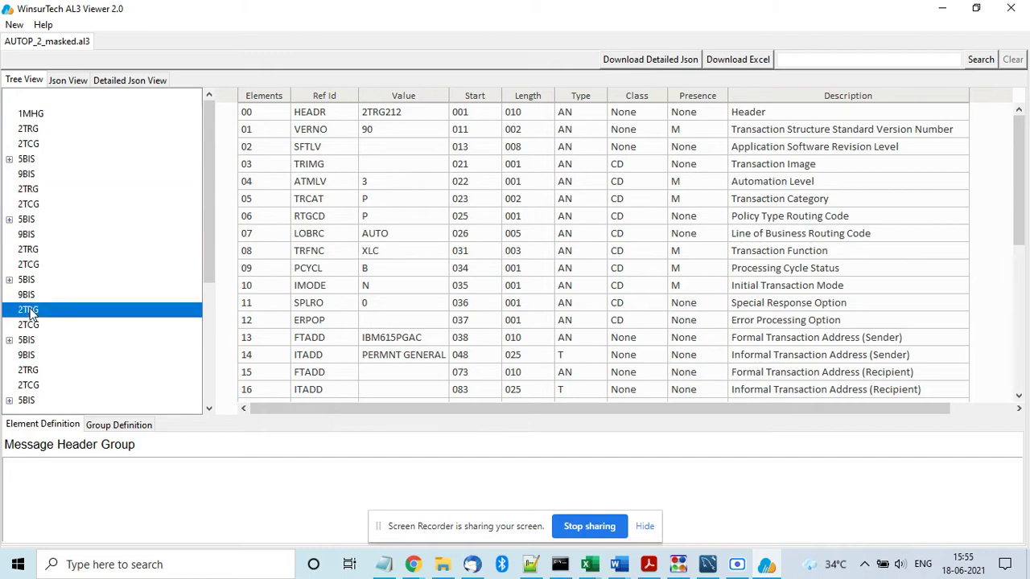
{"action": "left_click", "coordinate": [31, 371]}
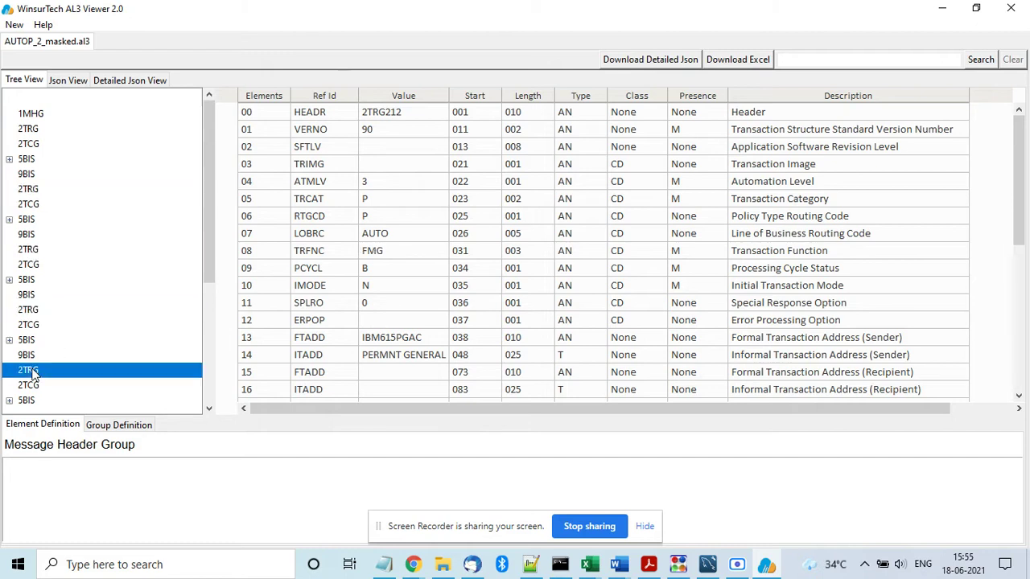
- Expand the second 5BIS group and read the Insured's Name element definition and the group's definition
{"action": "left_click", "coordinate": [12, 223]}
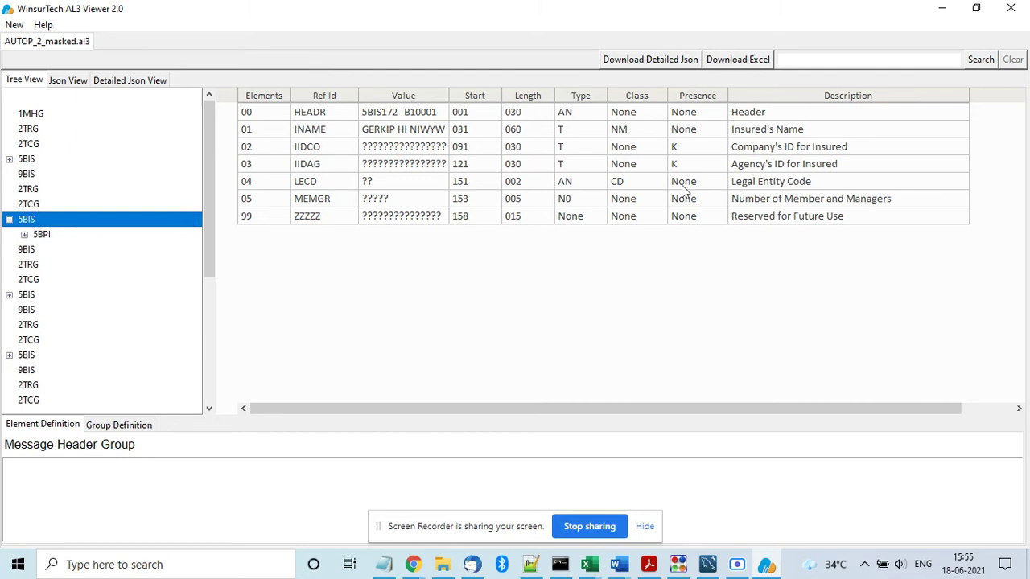
{"action": "left_click", "coordinate": [753, 133]}
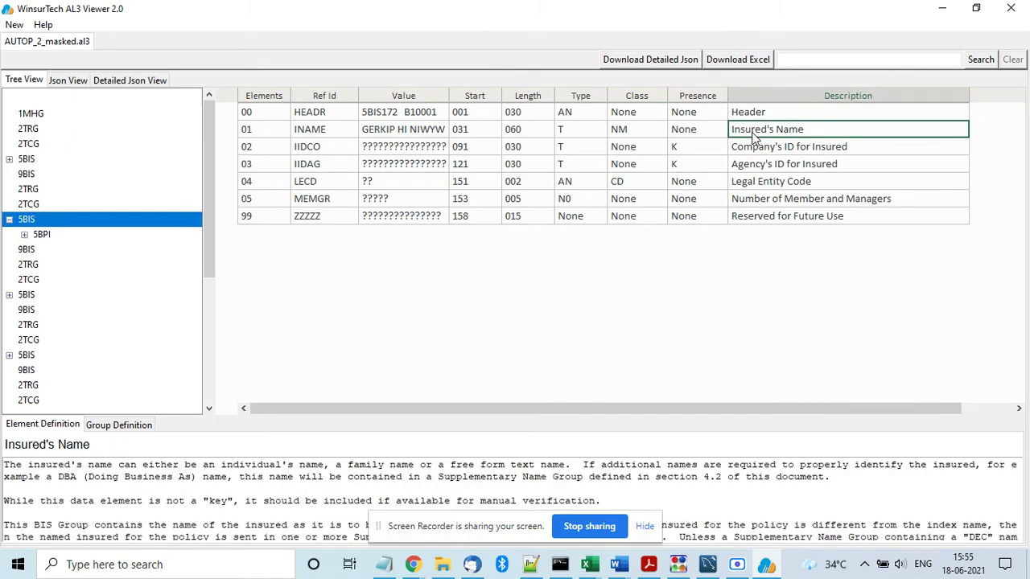
{"action": "left_click_drag", "start_coordinate": [179, 478], "coordinate": [201, 527]}
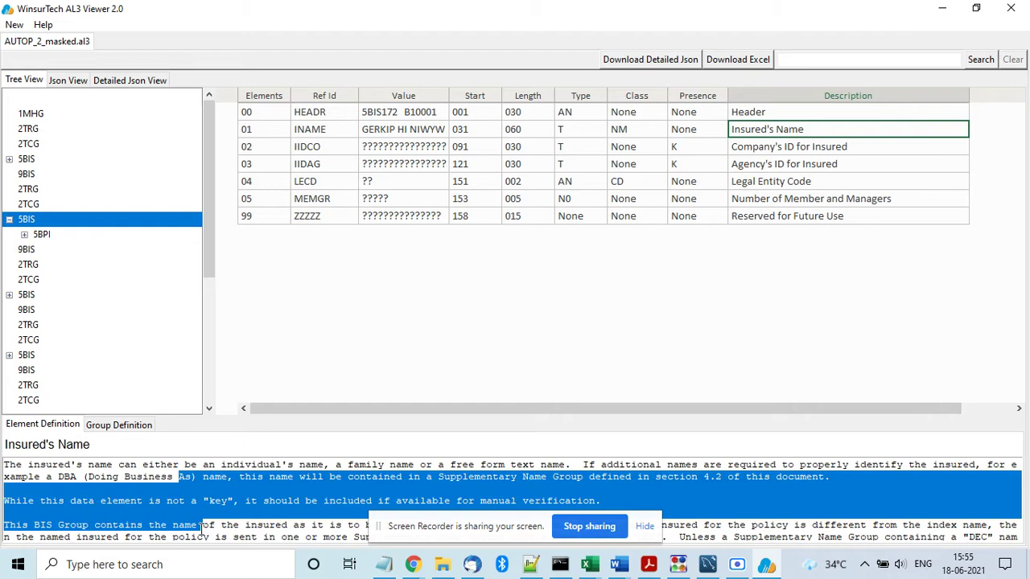
{"action": "left_click", "coordinate": [185, 507]}
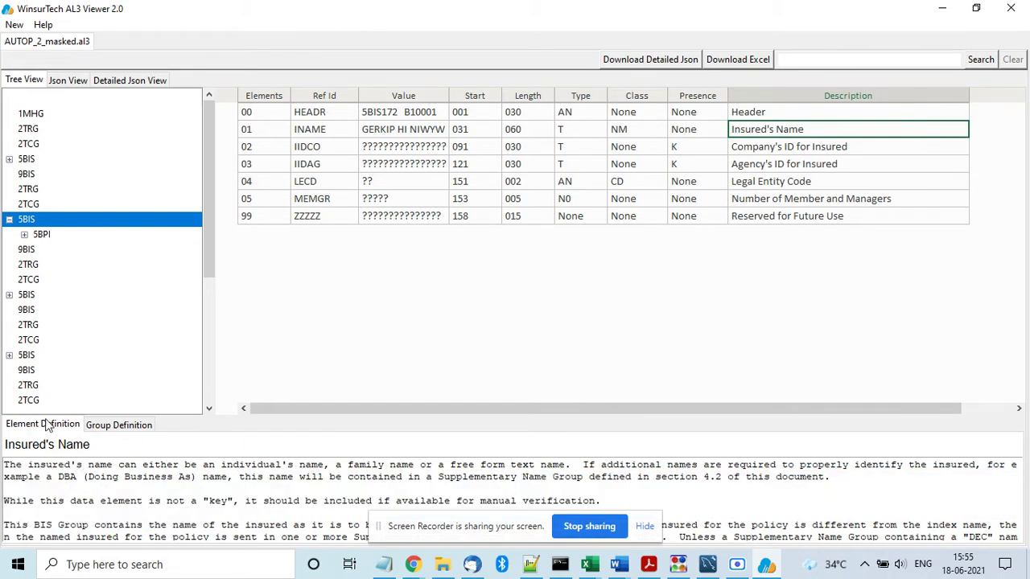
{"action": "left_click", "coordinate": [115, 425]}
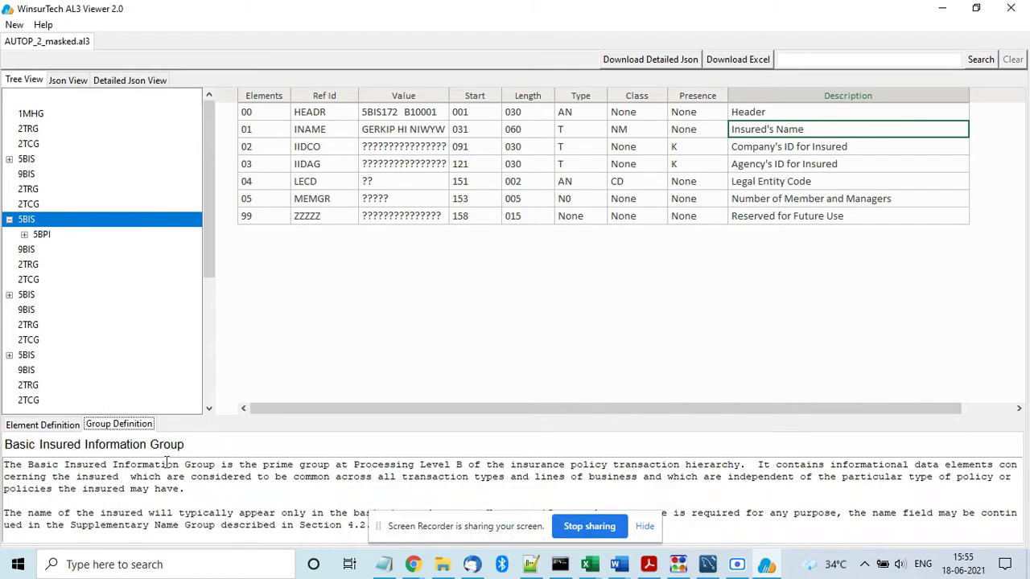
- Inspect the Policy Number, Company Code and Line of Business Code elements of the 5BPI group under the second 5BIS
{"action": "left_click", "coordinate": [42, 235]}
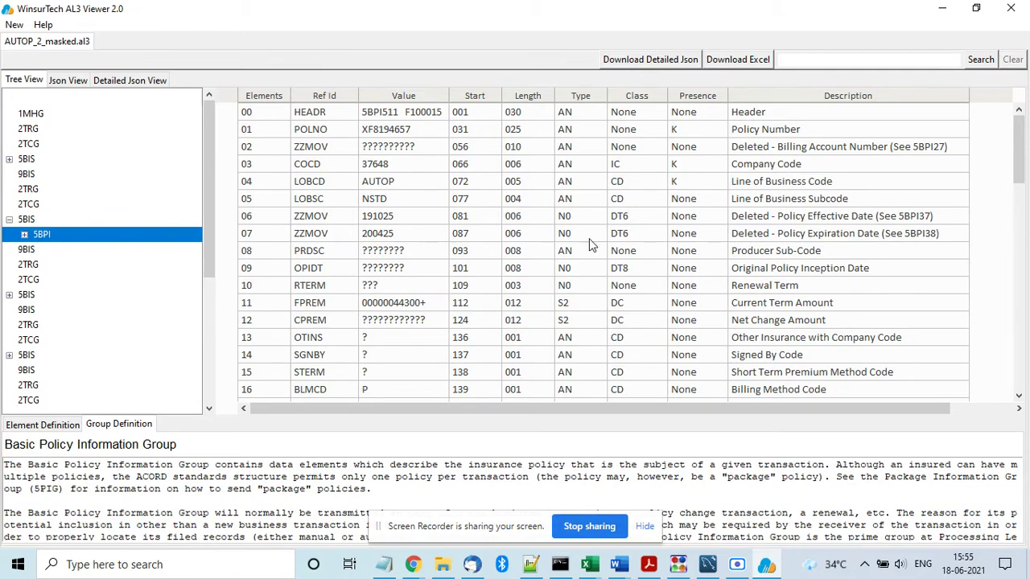
{"action": "left_click", "coordinate": [762, 131]}
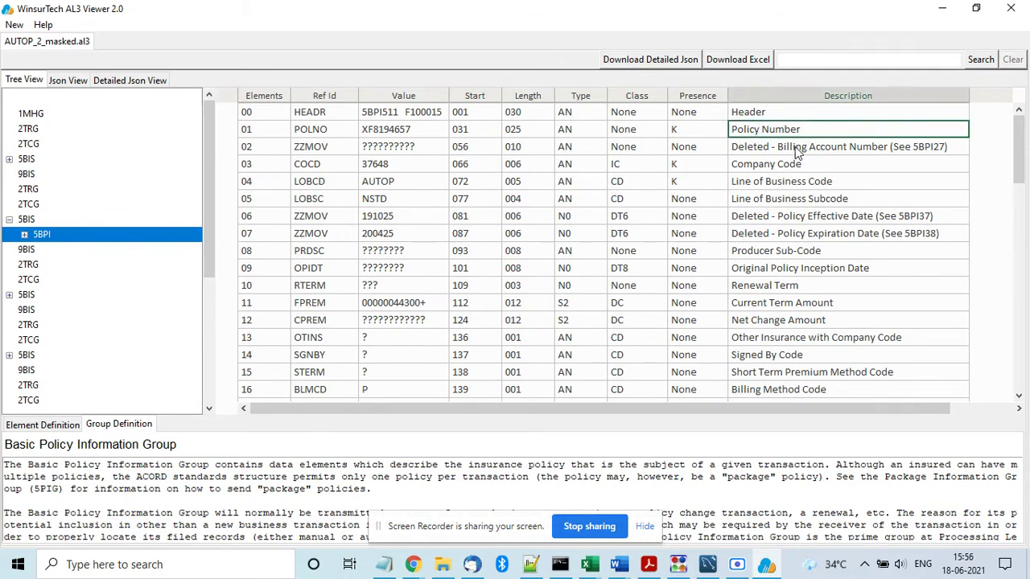
{"action": "left_click", "coordinate": [766, 165]}
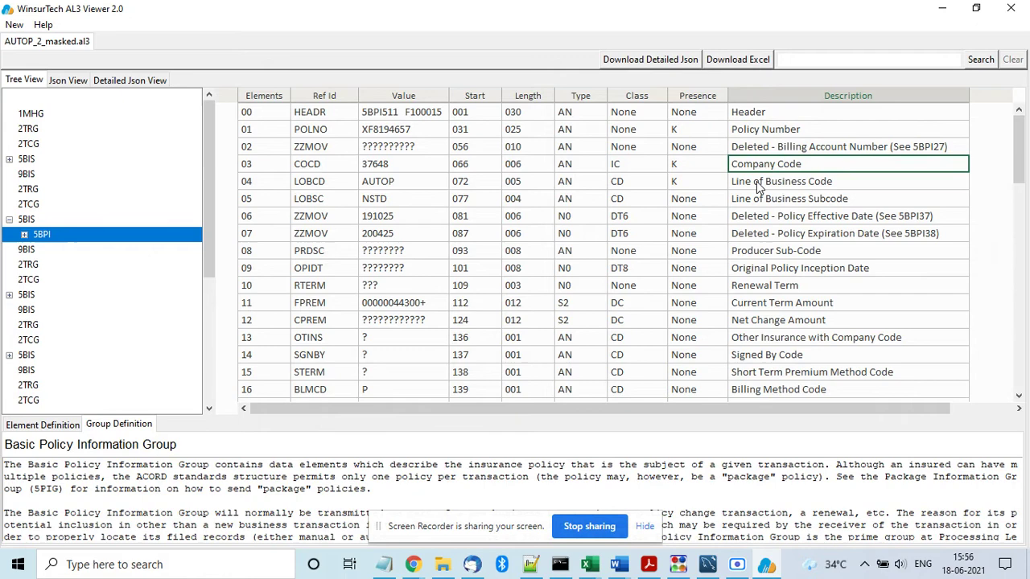
{"action": "left_click", "coordinate": [758, 186]}
{"action": "left_click", "coordinate": [430, 183]}
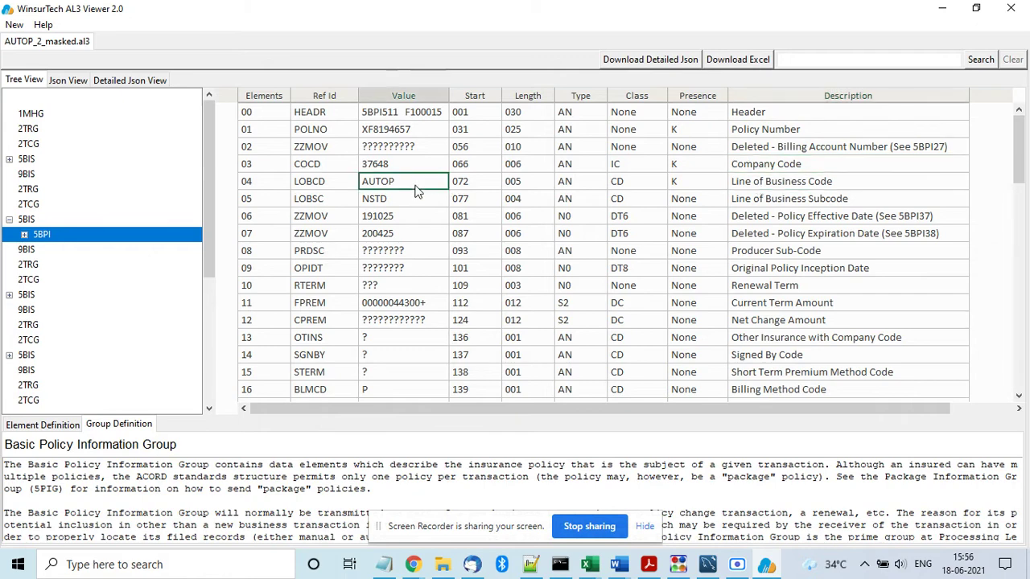
{"action": "left_click", "coordinate": [390, 165]}
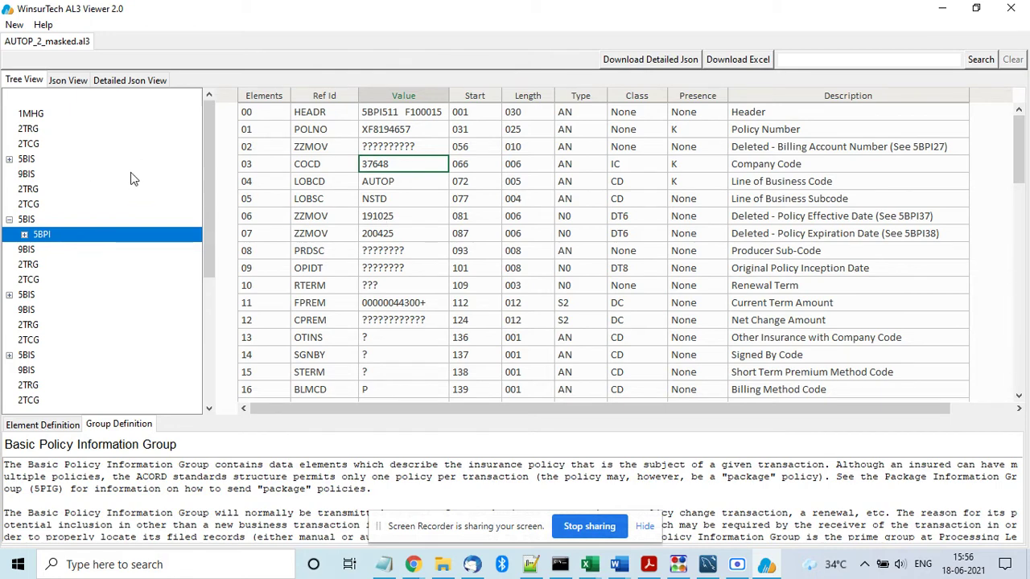
- Review the file's policies as plain JSON and as detailed JSON
{"action": "left_click", "coordinate": [68, 80]}
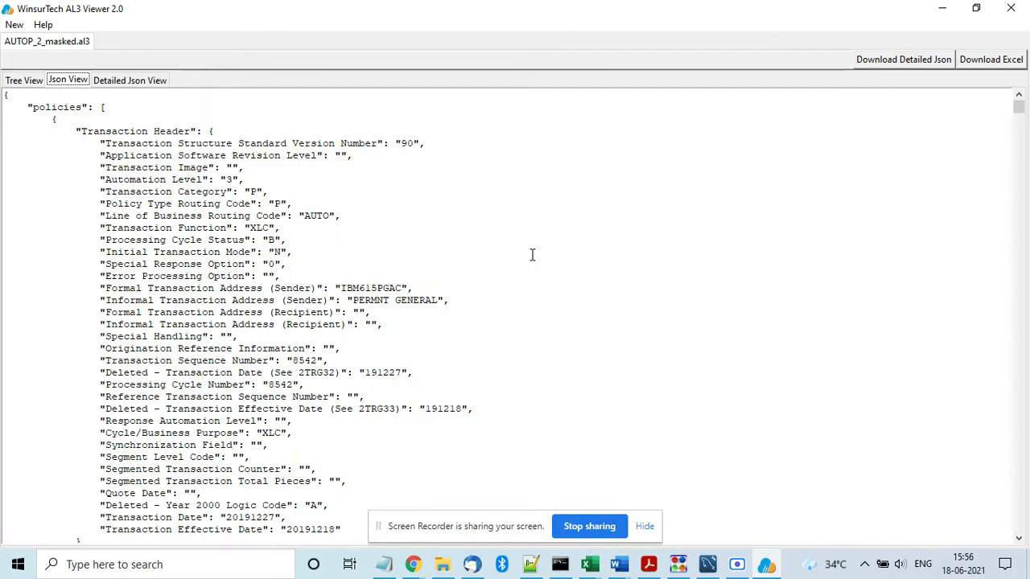
{"action": "left_click_drag", "start_coordinate": [1018, 109], "coordinate": [1004, 210]}
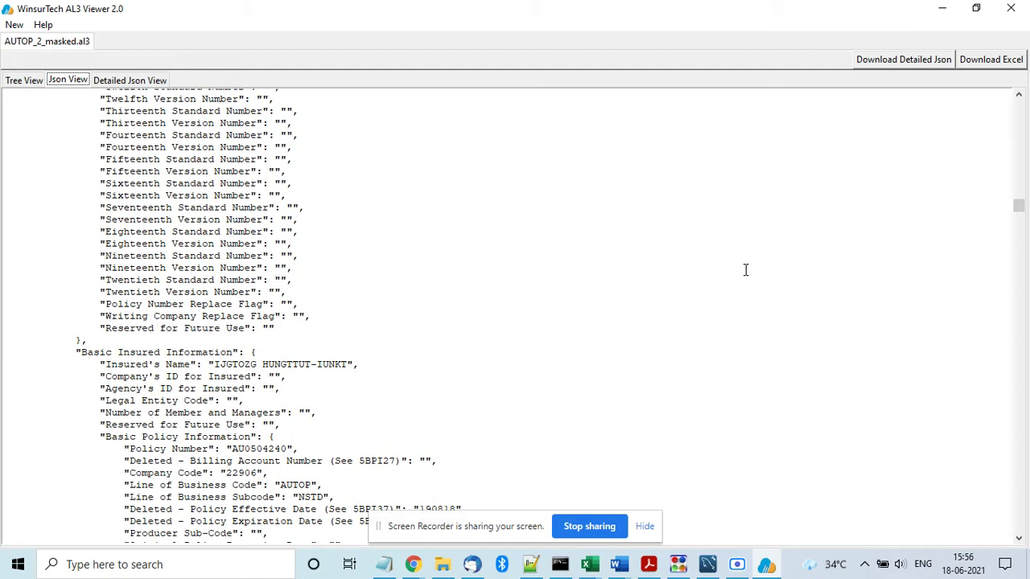
{"action": "left_click", "coordinate": [122, 78]}
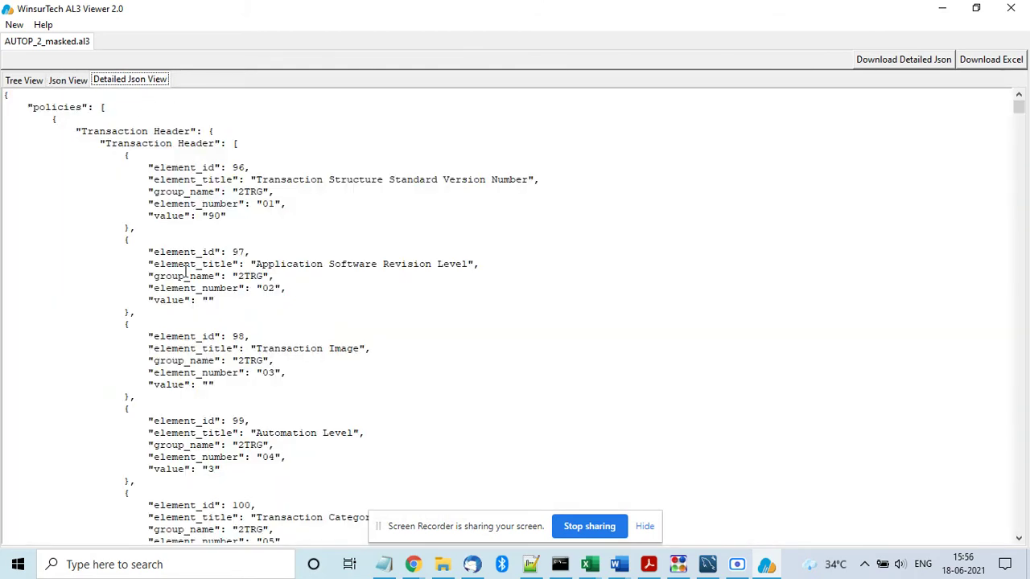
{"action": "left_click_drag", "start_coordinate": [186, 273], "coordinate": [184, 384]}
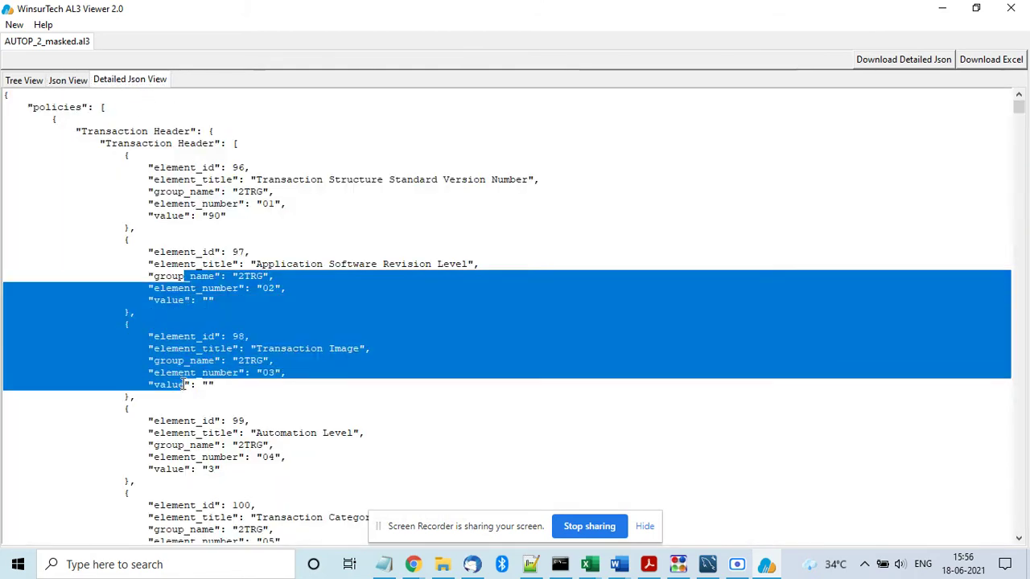
{"action": "left_click", "coordinate": [340, 384]}
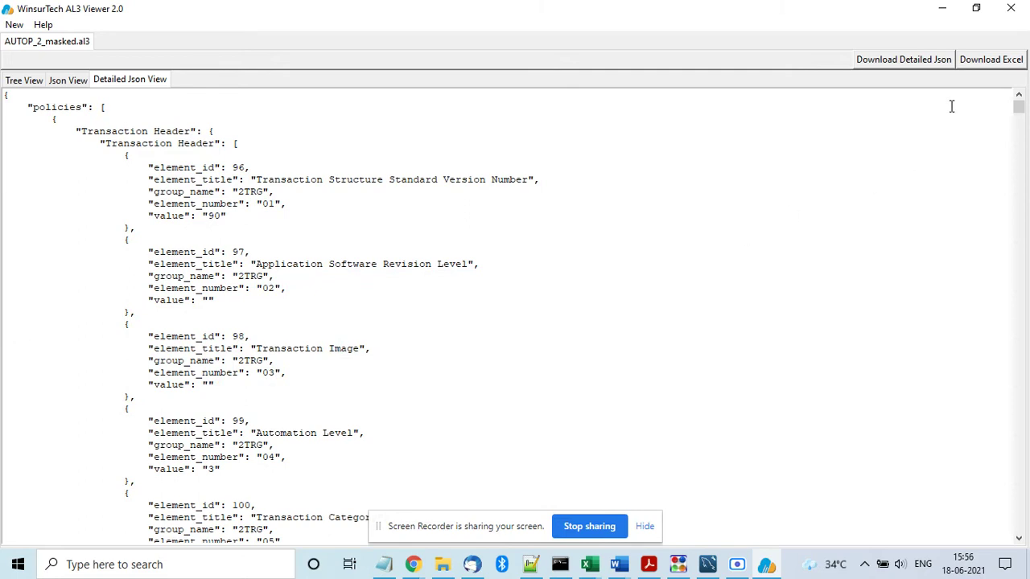
- Export the AL3 file to Excel and open AUTOP_2_masked.xlsx from the al3-output folder in Downloads
{"action": "left_click", "coordinate": [984, 63]}
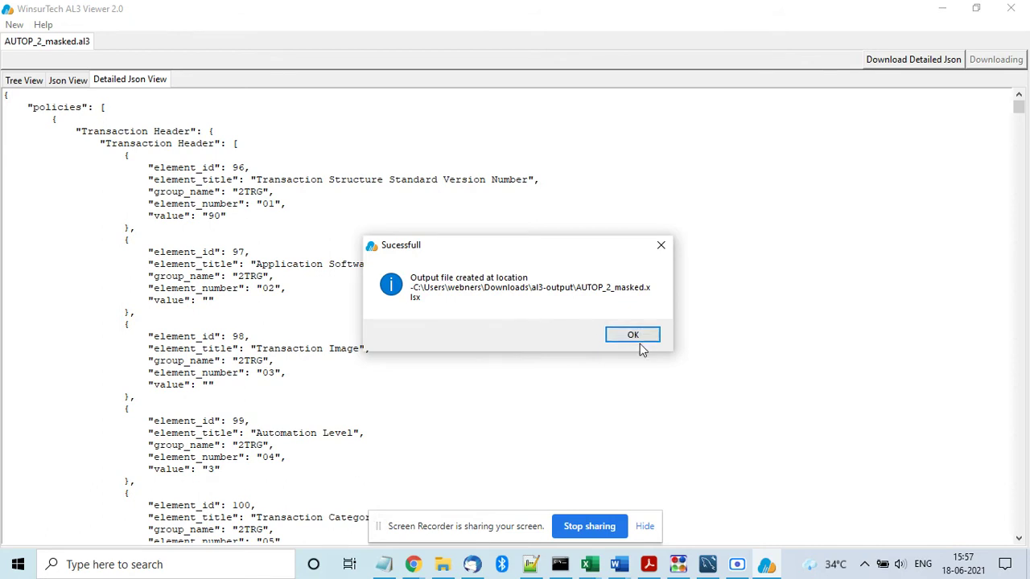
{"action": "left_click", "coordinate": [631, 336]}
{"action": "left_click", "coordinate": [443, 564]}
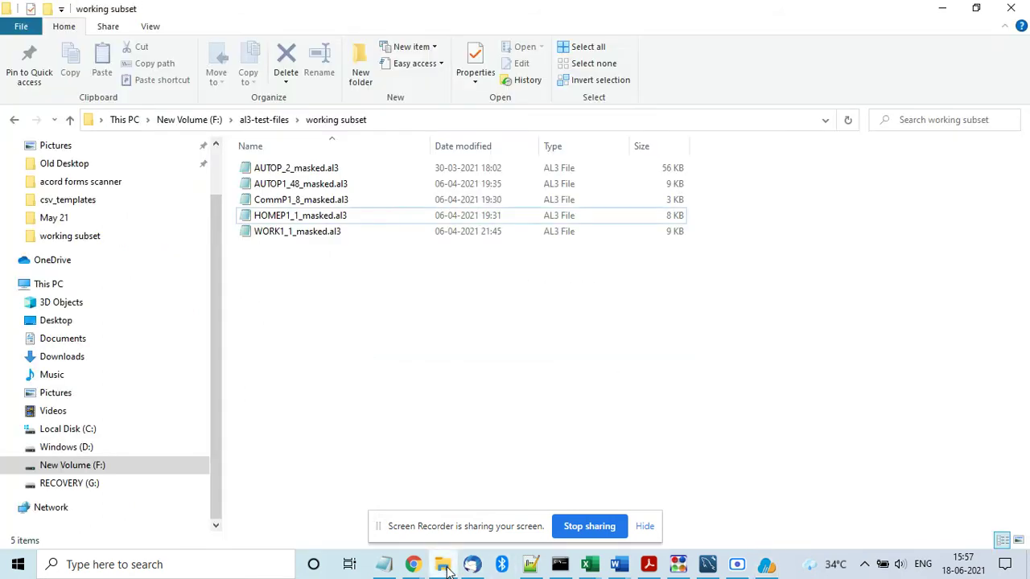
{"action": "left_click", "coordinate": [217, 164]}
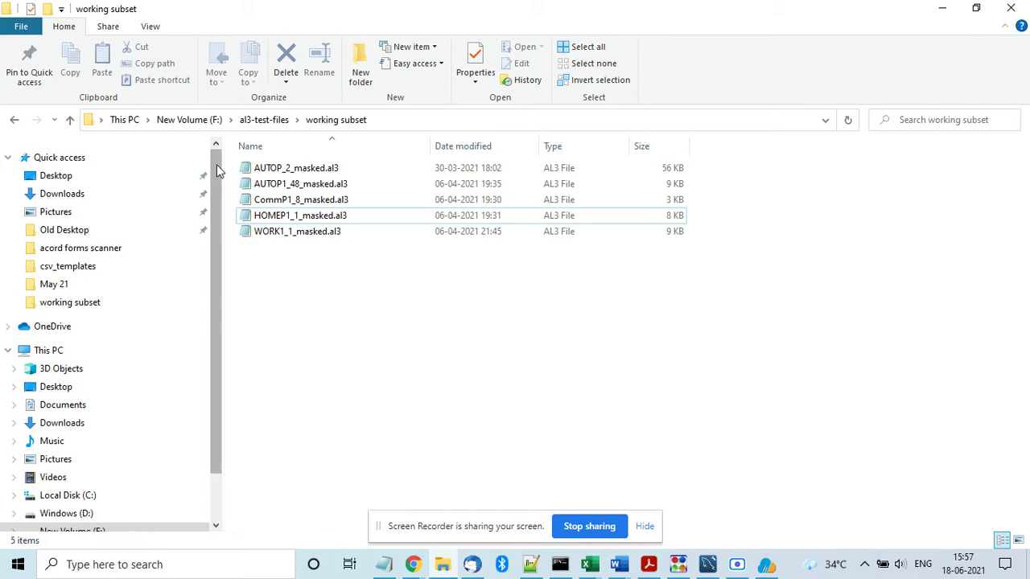
{"action": "left_click", "coordinate": [55, 193]}
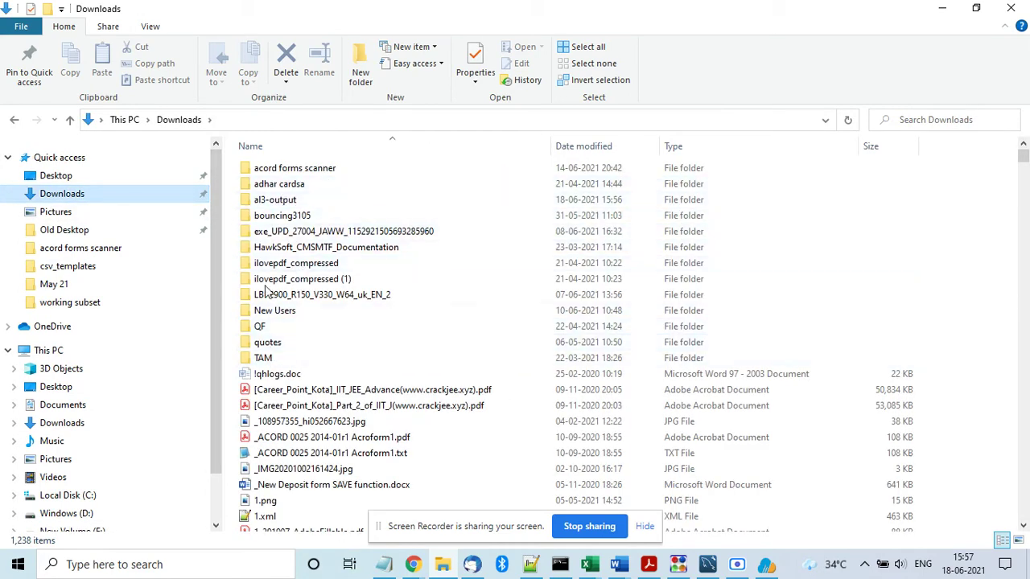
{"action": "double_click", "coordinate": [277, 201]}
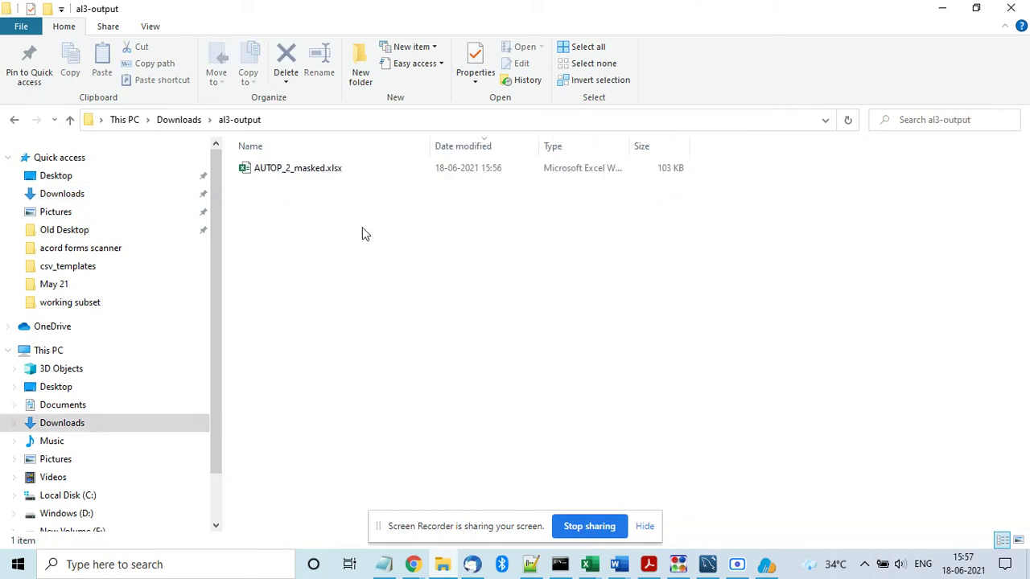
{"action": "double_click", "coordinate": [308, 170]}
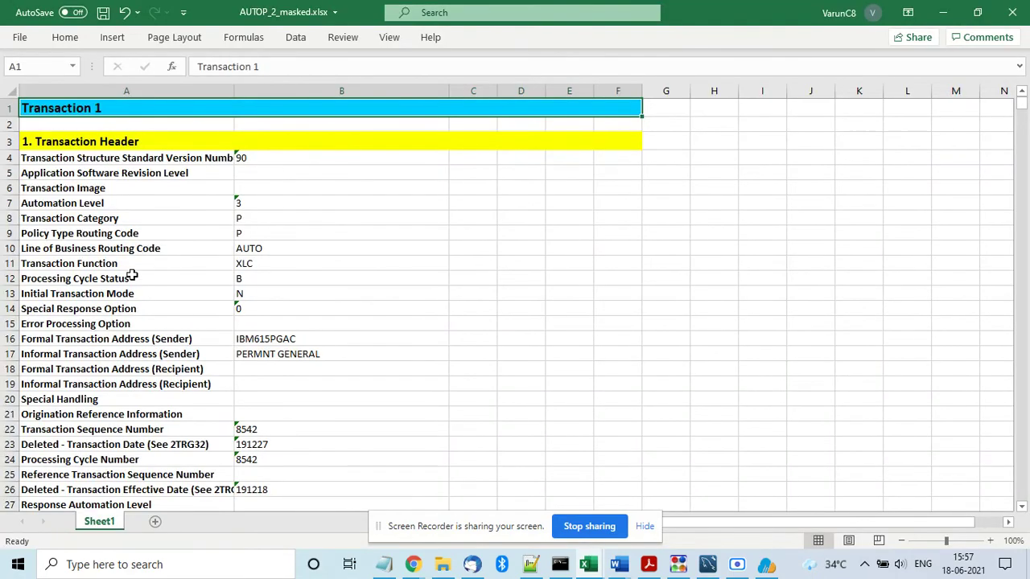
- Read the exported sheet down to its Basic Insured and Basic Policy Information sections, and return to WinsurTech AL3 Viewer
{"action": "left_click", "coordinate": [126, 278]}
{"action": "left_click_drag", "start_coordinate": [126, 278], "coordinate": [241, 362]}
{"action": "key", "text": "Down"}
{"action": "key", "text": "Down"}
{"action": "key", "text": "Down"}
{"action": "key", "text": "Down"}
{"action": "key", "text": "Down"}
{"action": "key", "text": "Down"}
{"action": "key", "text": "Down"}
{"action": "key", "text": "Down"}
{"action": "key", "text": "Down"}
{"action": "key", "text": "Down"}
{"action": "key", "text": "Down"}
{"action": "key", "text": "Down"}
{"action": "key", "text": "Down"}
{"action": "key", "text": "Down"}
{"action": "key", "text": "Down"}
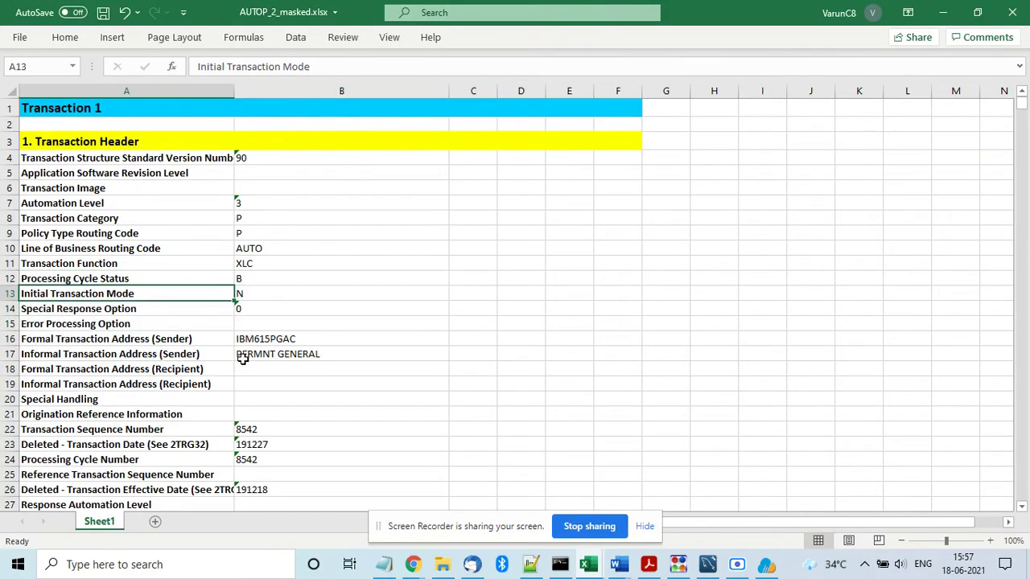
{"action": "key", "text": "Down"}
{"action": "key", "text": "Down"}
{"action": "key", "text": "Down"}
{"action": "key", "text": "Down"}
{"action": "key", "text": "Down"}
{"action": "key", "text": "Down"}
{"action": "key", "text": "Down"}
{"action": "key", "text": "Down"}
{"action": "key", "text": "Down"}
{"action": "key", "text": "Down"}
{"action": "key", "text": "Down"}
{"action": "key", "text": "Down"}
{"action": "key", "text": "Down"}
{"action": "key", "text": "Down"}
{"action": "key", "text": "Down"}
{"action": "key", "text": "Down"}
{"action": "key", "text": "Down"}
{"action": "key", "text": "Down"}
{"action": "key", "text": "Down"}
{"action": "key", "text": "Down"}
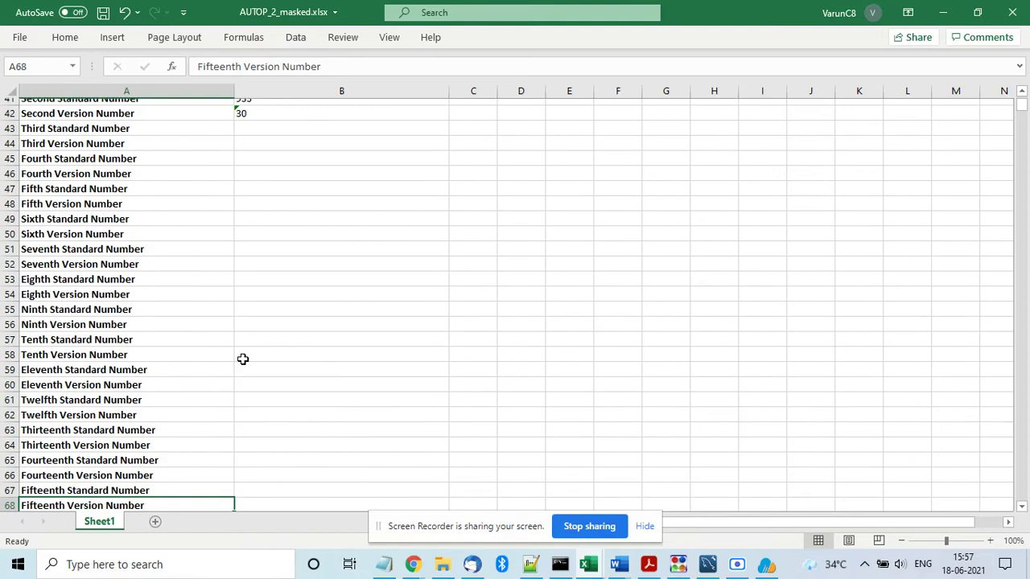
{"action": "key", "text": "Down"}
{"action": "key", "text": "Down"}
{"action": "key", "text": "Down"}
{"action": "key", "text": "Down"}
{"action": "key", "text": "Down"}
{"action": "key", "text": "Down"}
{"action": "key", "text": "Down"}
{"action": "key", "text": "Down"}
{"action": "key", "text": "Down"}
{"action": "key", "text": "Down"}
{"action": "key", "text": "Down"}
{"action": "key", "text": "Down"}
{"action": "key", "text": "Down"}
{"action": "key", "text": "Down"}
{"action": "key", "text": "Down"}
{"action": "key", "text": "Down"}
{"action": "key", "text": "Down"}
{"action": "key", "text": "Down"}
{"action": "key", "text": "Down"}
{"action": "key", "text": "Down"}
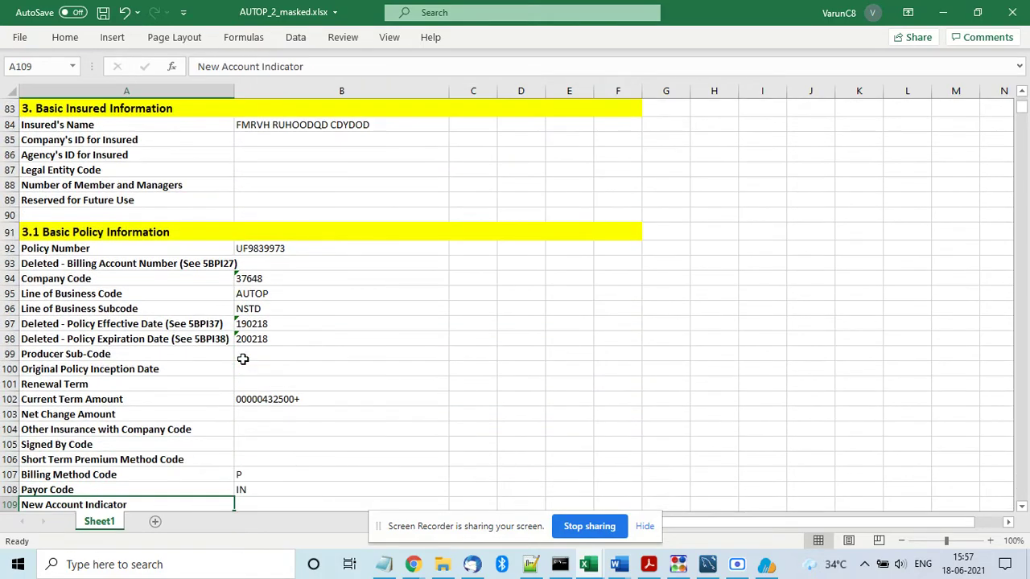
{"action": "left_click_drag", "start_coordinate": [175, 122], "coordinate": [237, 294]}
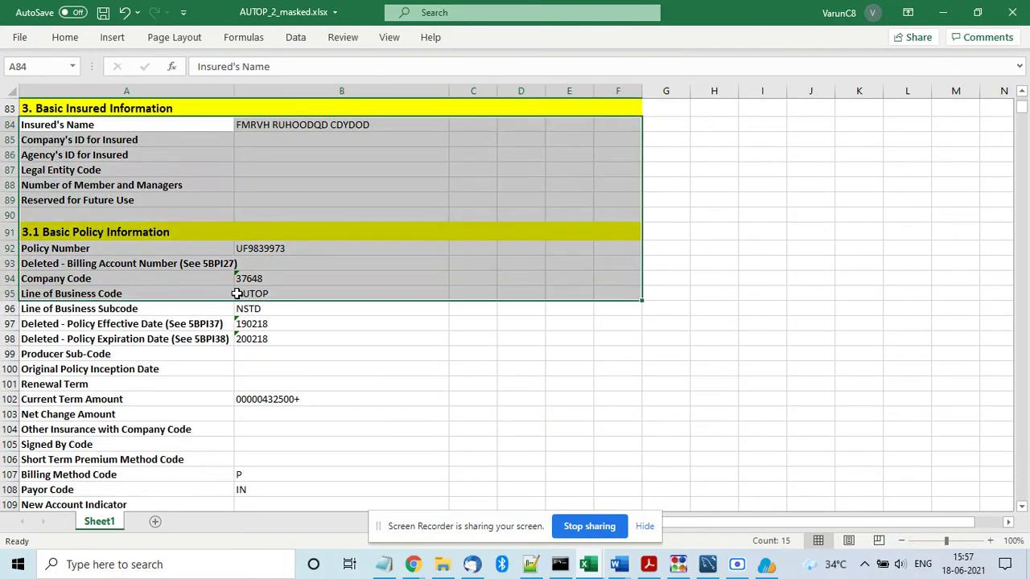
{"action": "left_click", "coordinate": [383, 390]}
{"action": "left_click", "coordinate": [766, 564]}
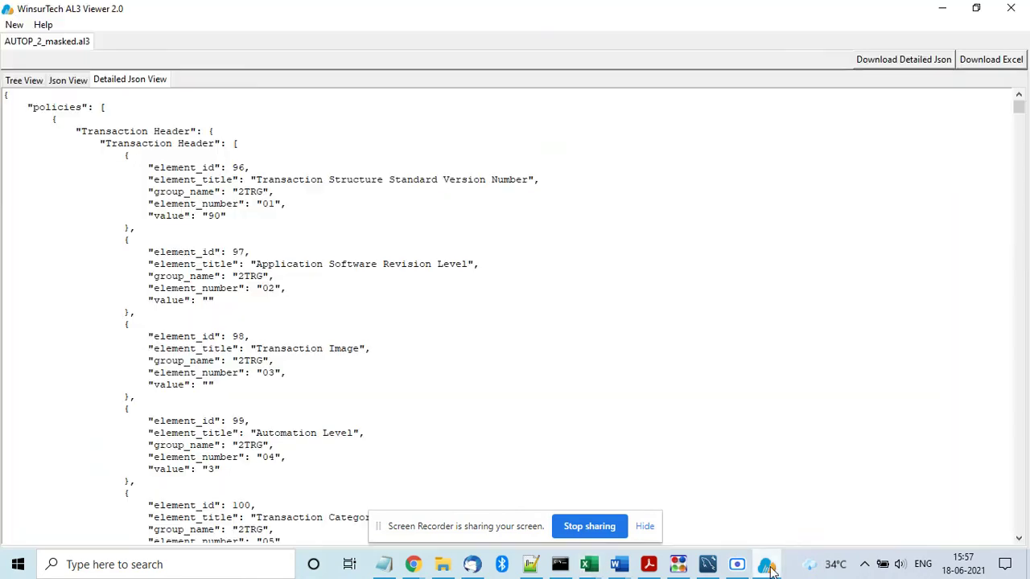
- Download the detailed JSON of the AL3 file and open AUTOP_2_masked.json from the al3-output folder in Notepad++
{"action": "left_click", "coordinate": [918, 67]}
{"action": "left_click", "coordinate": [625, 333]}
{"action": "left_click", "coordinate": [443, 564]}
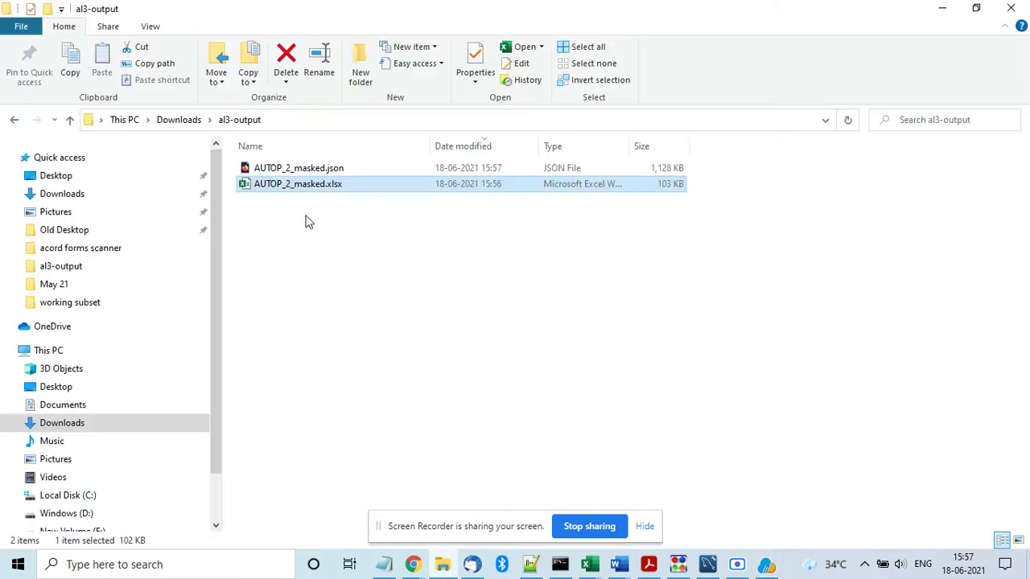
{"action": "left_click", "coordinate": [307, 170]}
{"action": "right_click", "coordinate": [305, 170]}
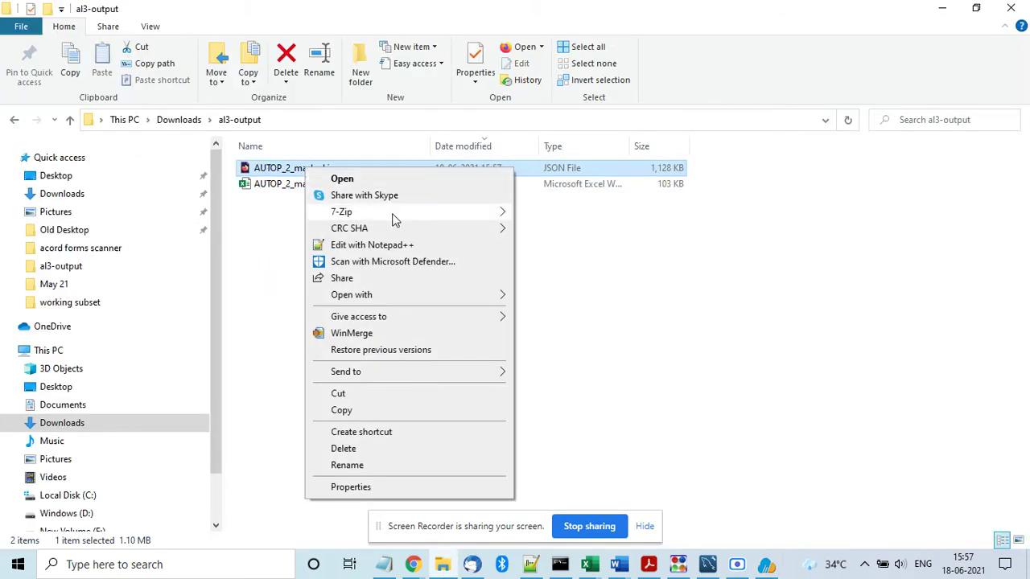
{"action": "left_click", "coordinate": [363, 246]}
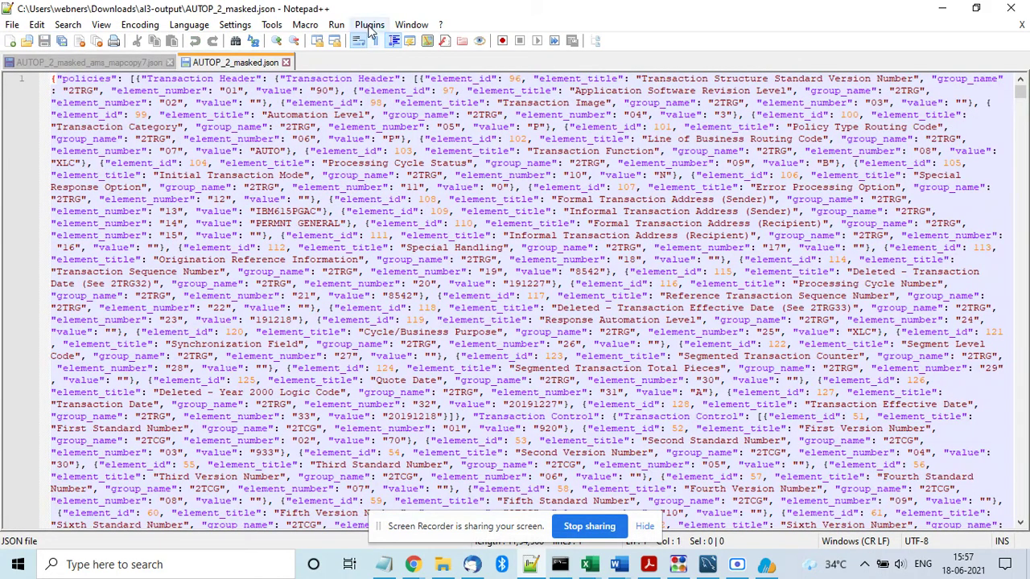
- Format the JSON with the JSON Viewer plugin and highlight the 6PDR entries for element numbers 25 and 26
{"action": "left_click", "coordinate": [369, 24]}
{"action": "mouse_move", "coordinate": [406, 95]}
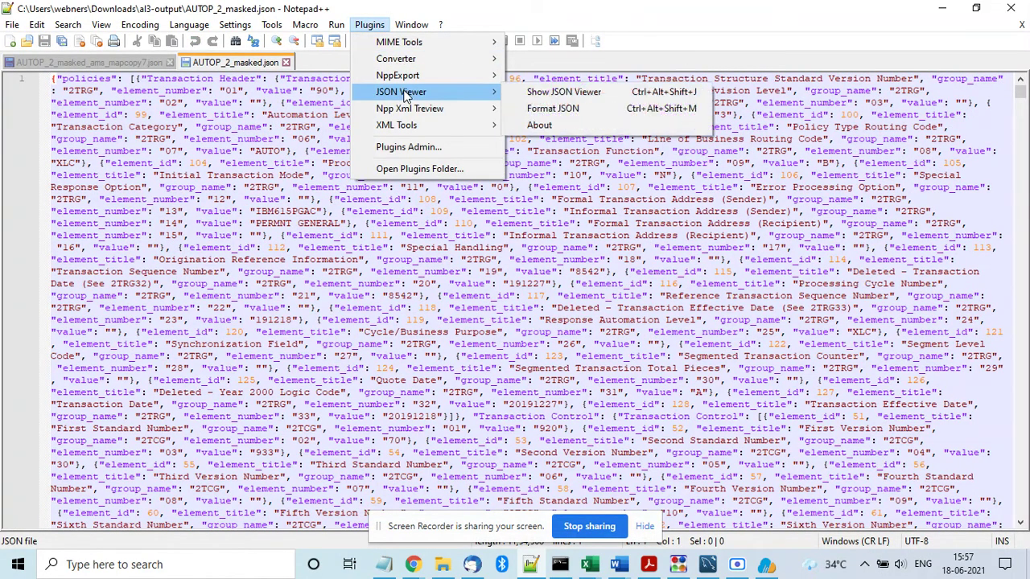
{"action": "left_click", "coordinate": [526, 111]}
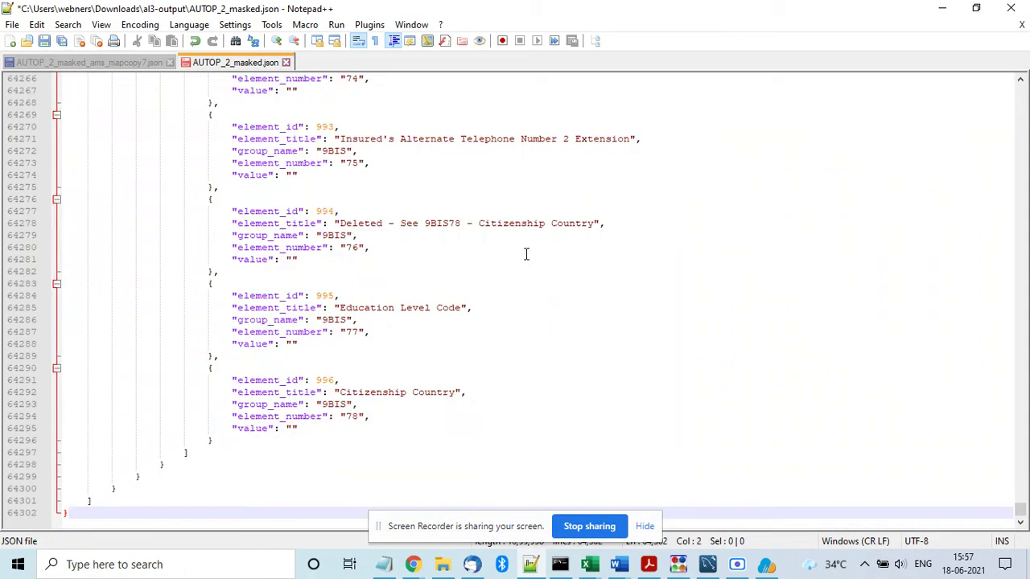
{"action": "left_click_drag", "start_coordinate": [1020, 508], "coordinate": [1020, 117]}
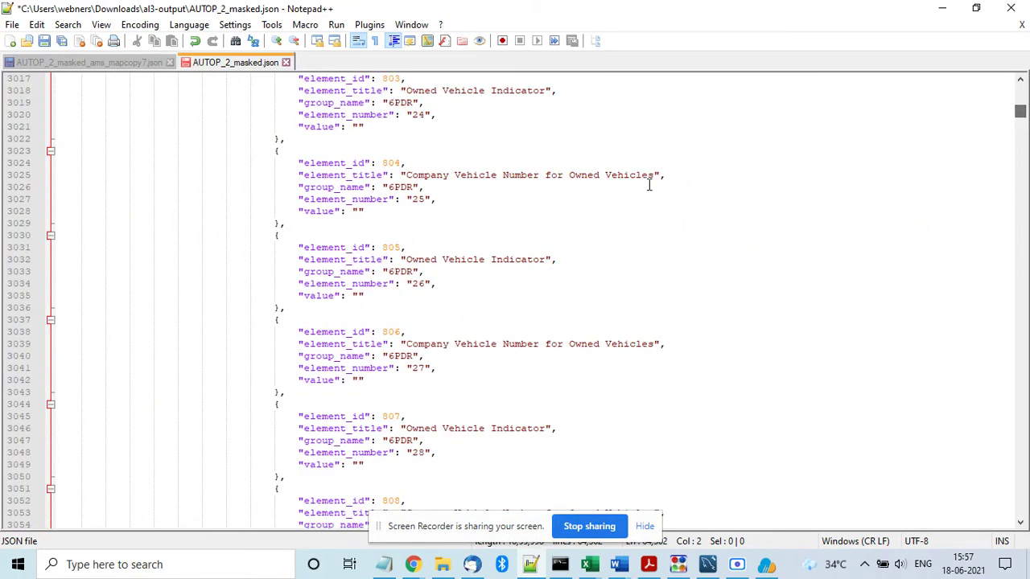
{"action": "left_click_drag", "start_coordinate": [427, 163], "coordinate": [443, 284]}
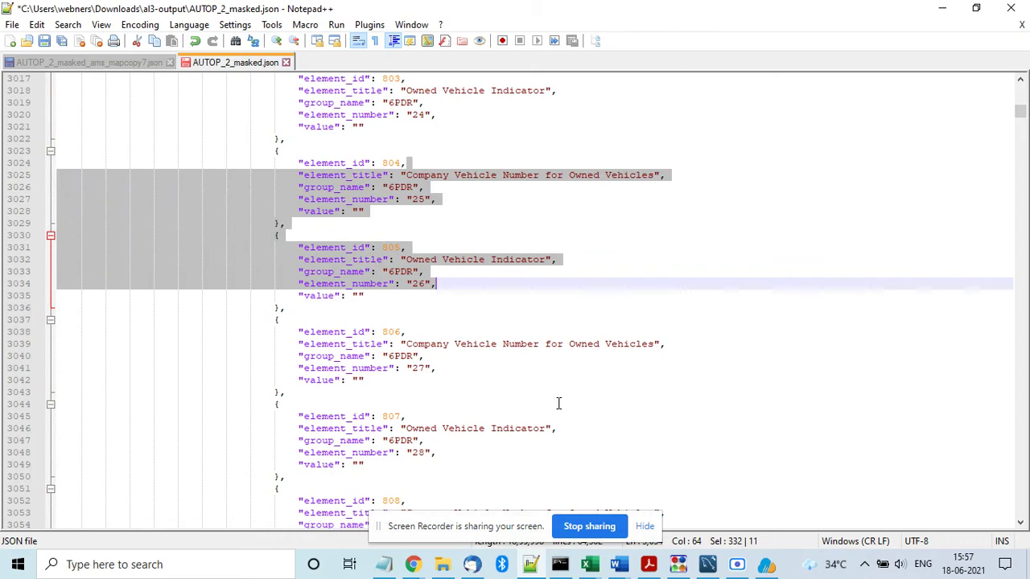
{"action": "left_click", "coordinate": [644, 526]}
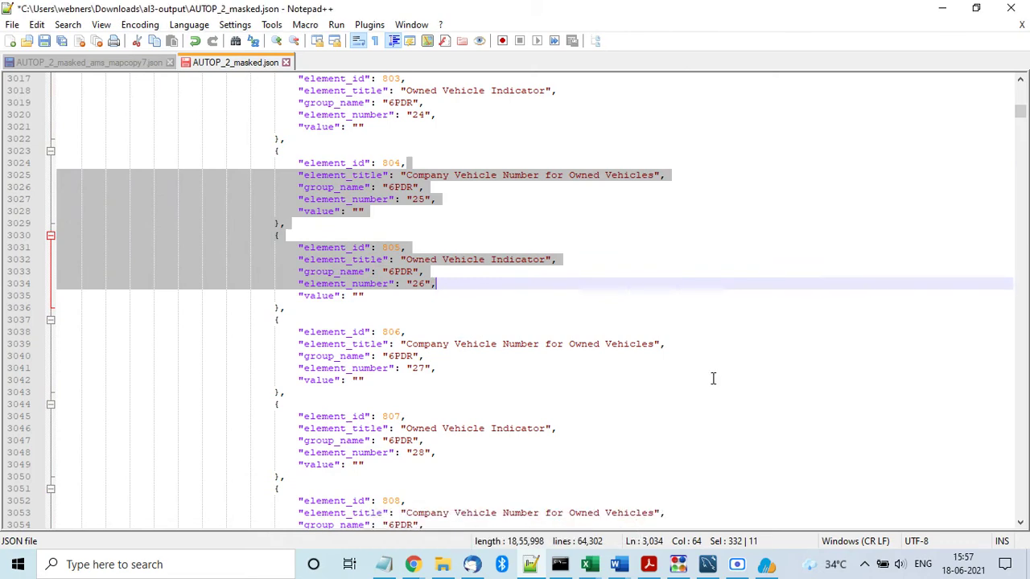
- Return to the tree view in WinsurTech AL3 Viewer, open WORK1_1_masked.al3 and display its 5BIS group
{"action": "left_click", "coordinate": [768, 567]}
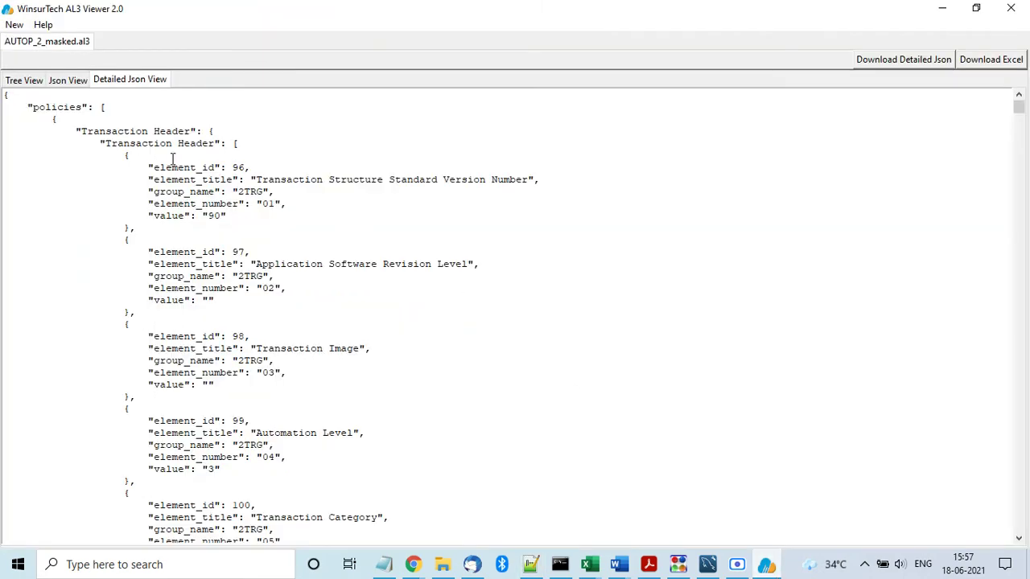
{"action": "left_click", "coordinate": [35, 84]}
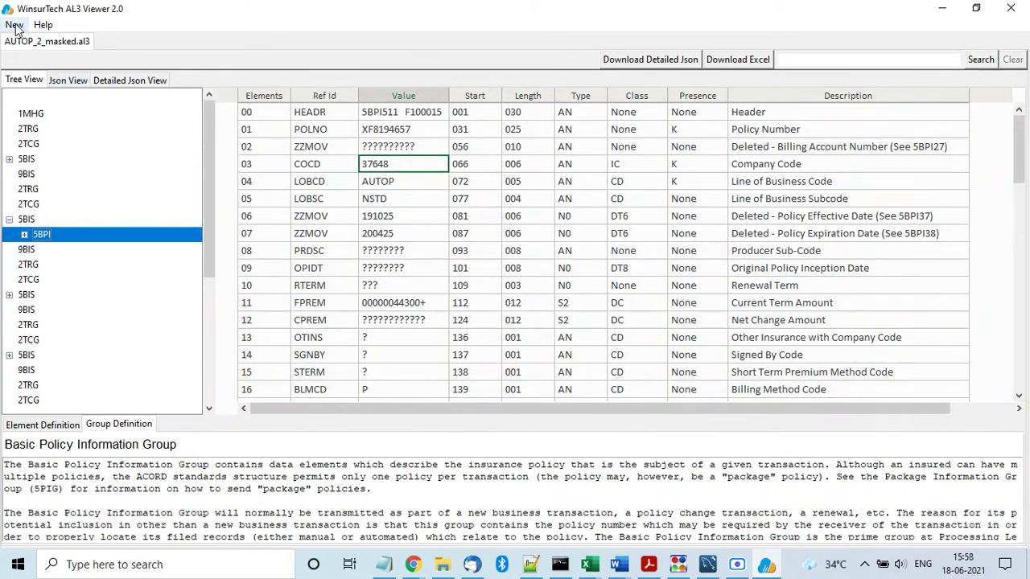
{"action": "left_click", "coordinate": [15, 24]}
{"action": "left_click", "coordinate": [27, 41]}
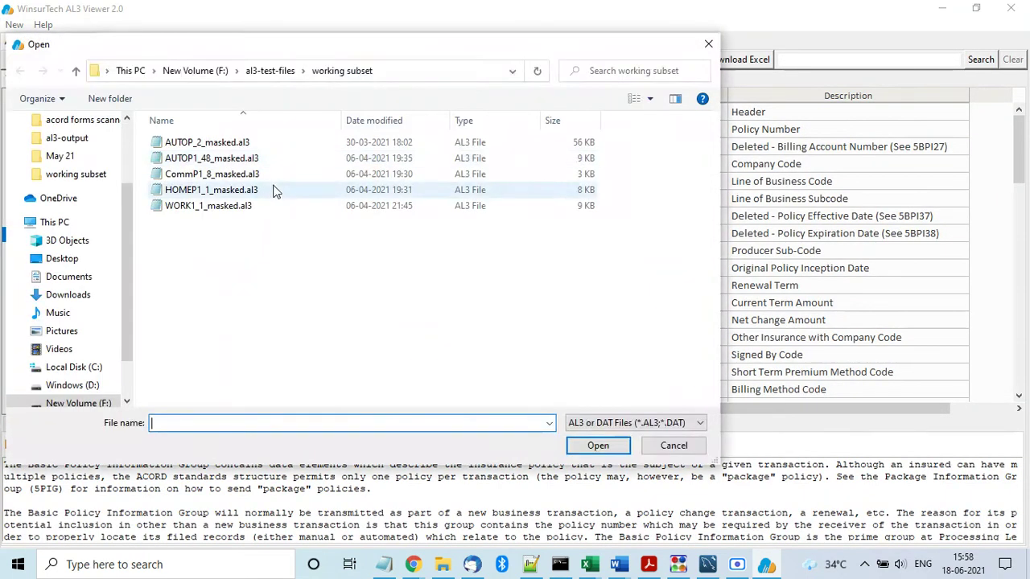
{"action": "double_click", "coordinate": [224, 207]}
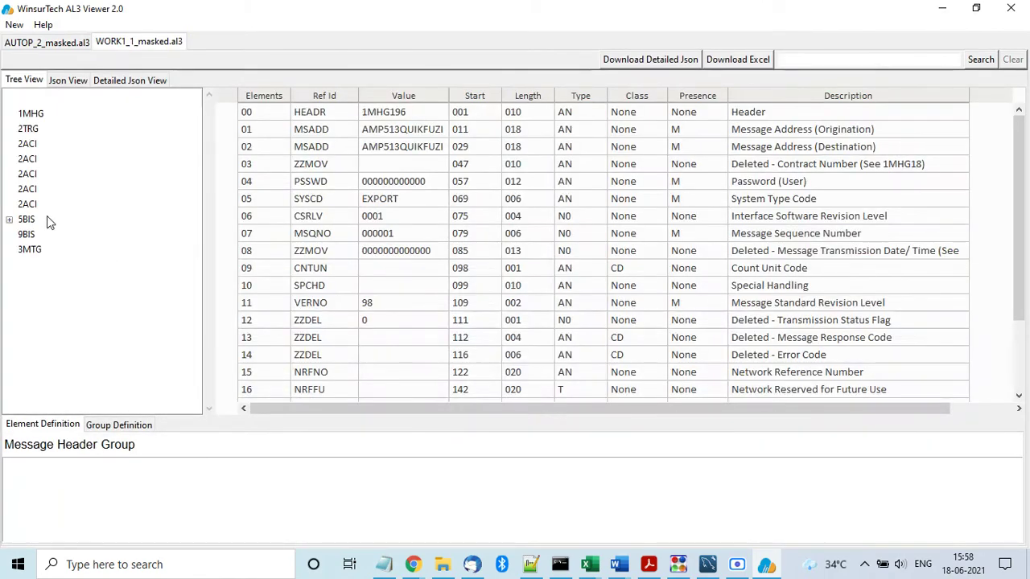
{"action": "left_click", "coordinate": [29, 220]}
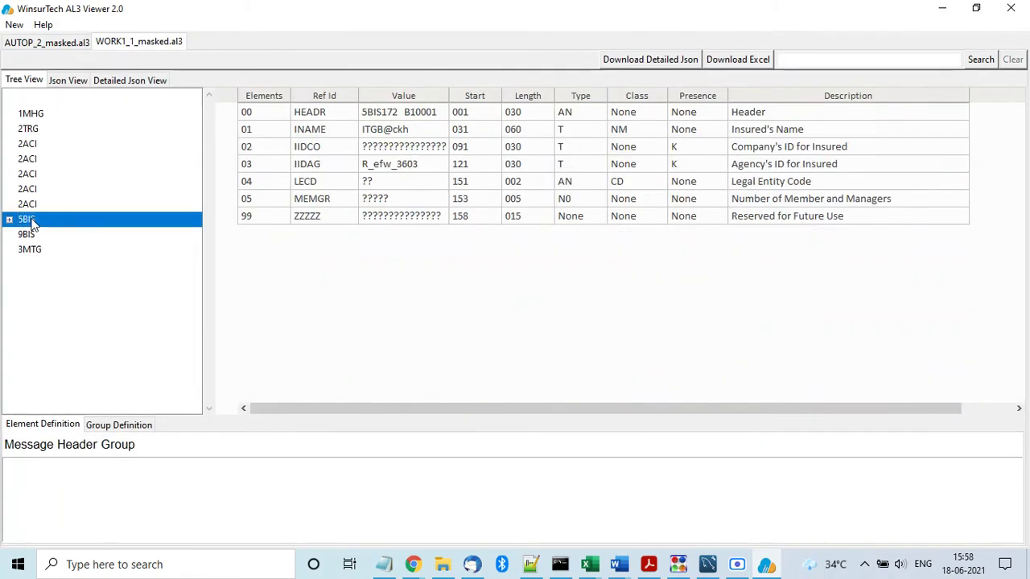
- Open CommP1_8_masked.al3 alongside the other files and display the elements of its last 6DBD group
{"action": "left_click", "coordinate": [14, 25]}
{"action": "left_click", "coordinate": [29, 38]}
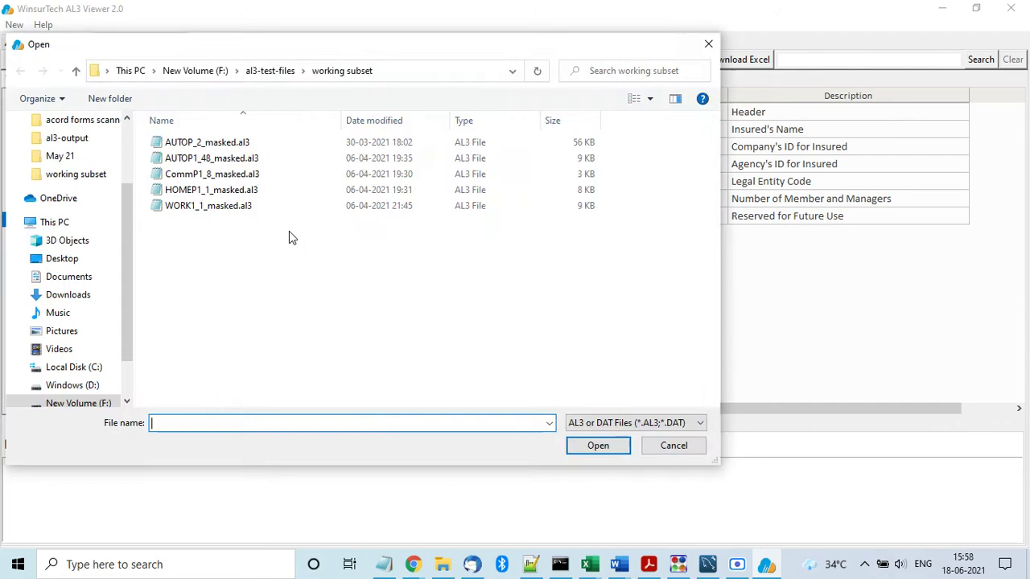
{"action": "double_click", "coordinate": [228, 177]}
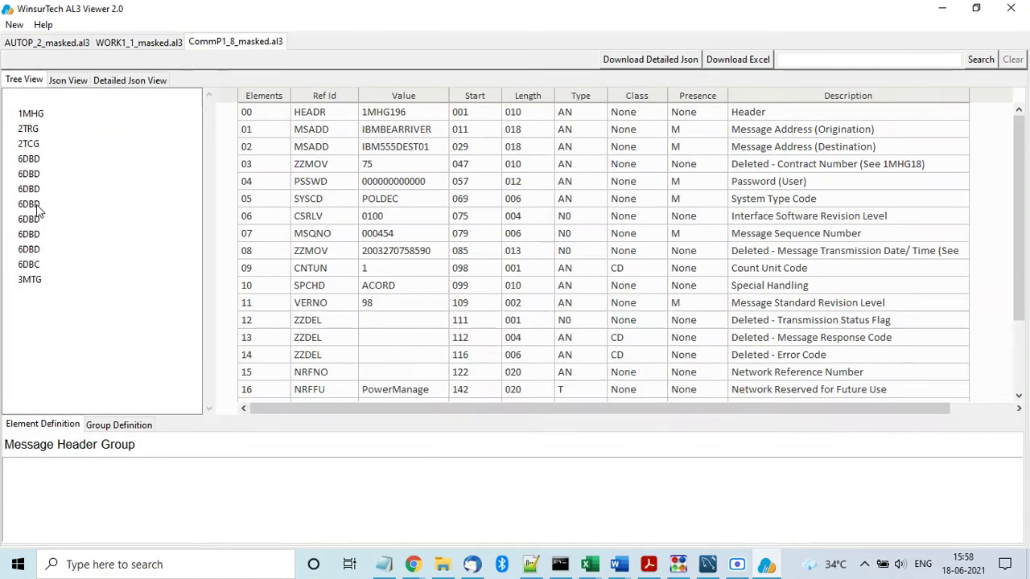
{"action": "left_click", "coordinate": [24, 193]}
{"action": "left_click", "coordinate": [37, 250]}
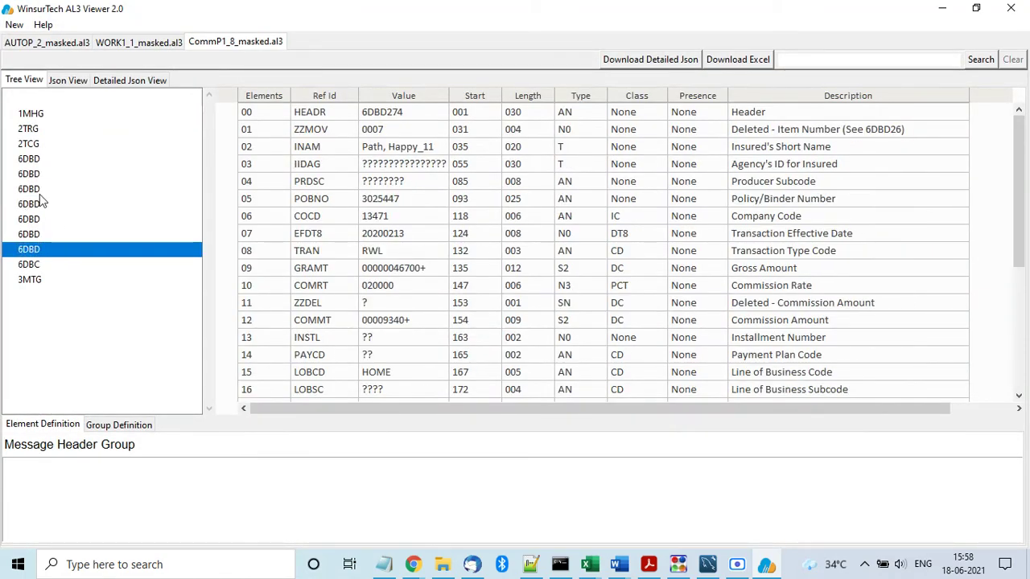
- Switch back to AUTOP_2_masked.al3 and search its tree for "Driver"
{"action": "left_click", "coordinate": [68, 46]}
{"action": "left_click", "coordinate": [119, 47]}
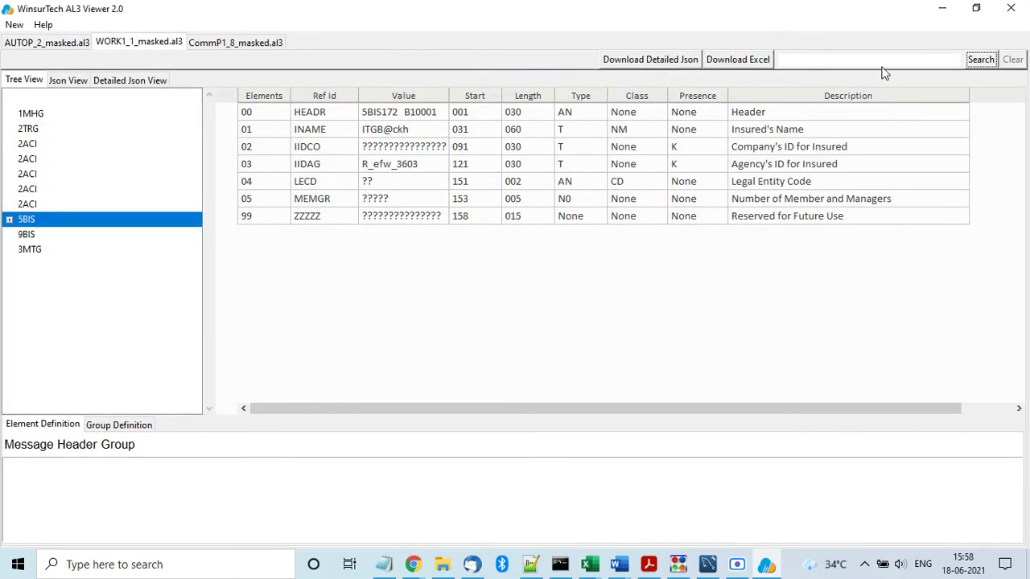
{"action": "left_click", "coordinate": [32, 46]}
{"action": "left_click", "coordinate": [800, 59]}
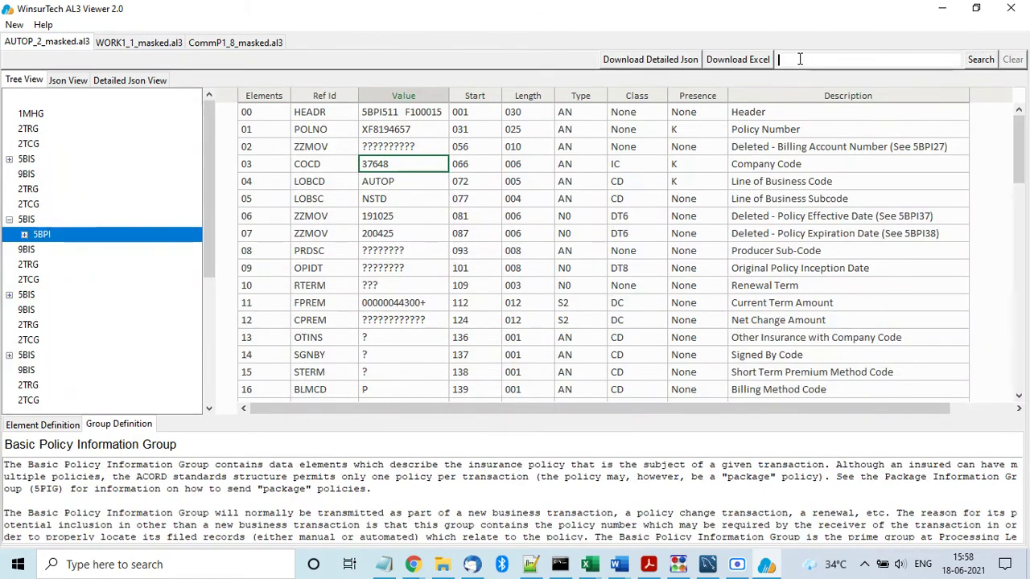
{"action": "type", "text": "Driv"}
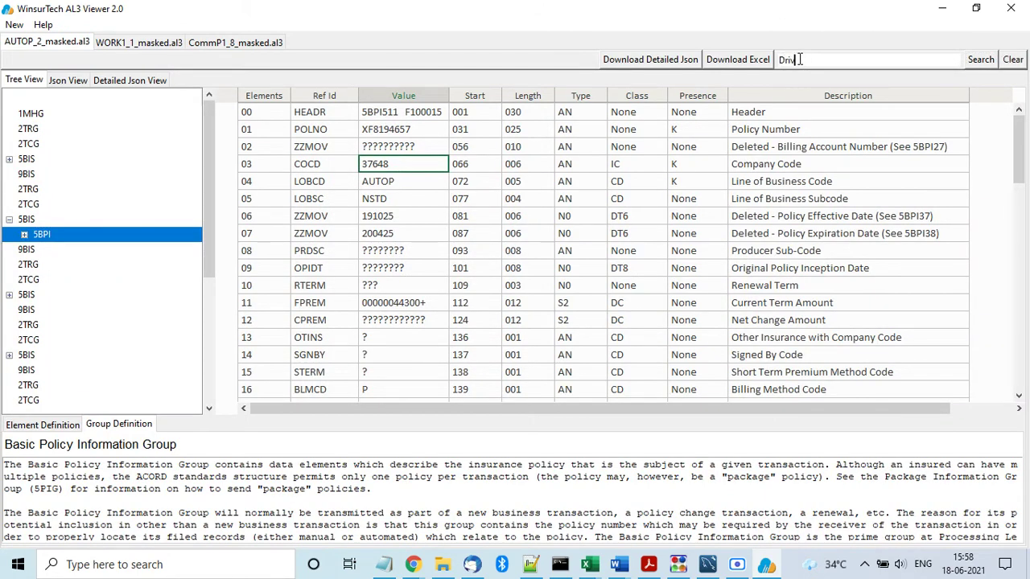
{"action": "type", "text": "er"}
{"action": "left_click", "coordinate": [971, 61]}
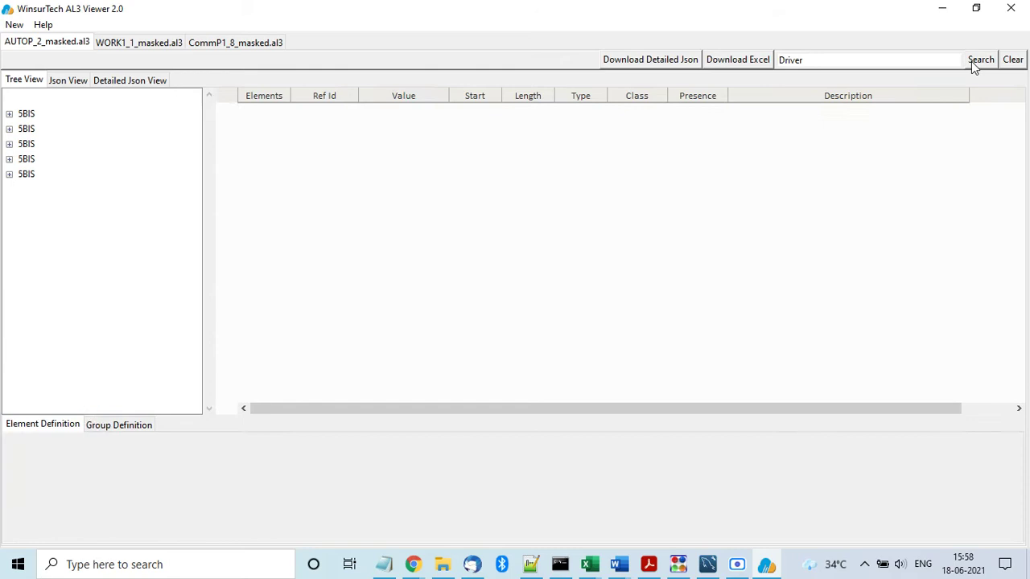
- Expand the first 5BIS result down to 6PDR under 5DRV and inspect driver element definitions, including Good Driver Indicator
{"action": "left_click", "coordinate": [10, 115]}
{"action": "left_click", "coordinate": [24, 129]}
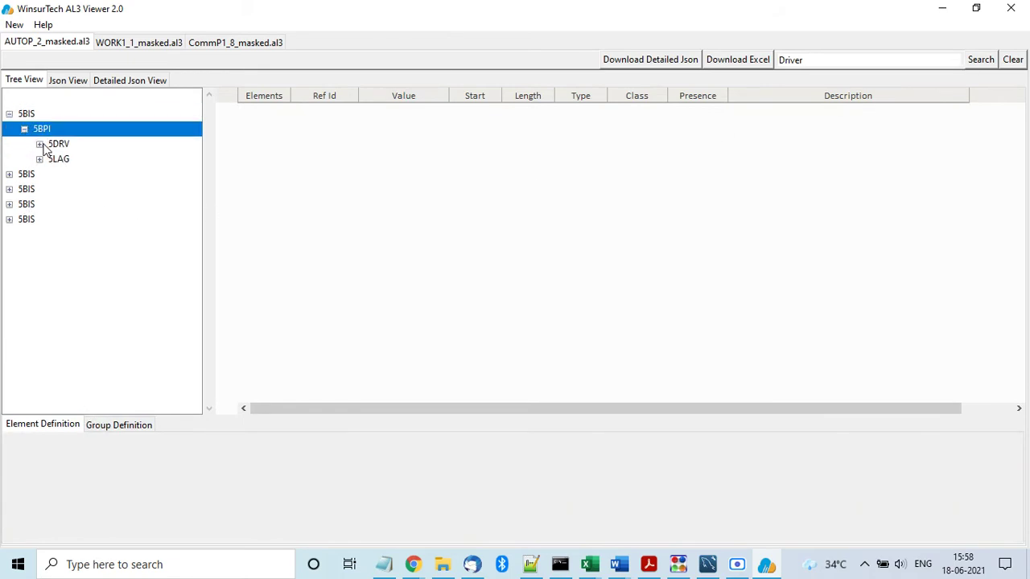
{"action": "left_click", "coordinate": [40, 144]}
{"action": "left_click", "coordinate": [70, 158]}
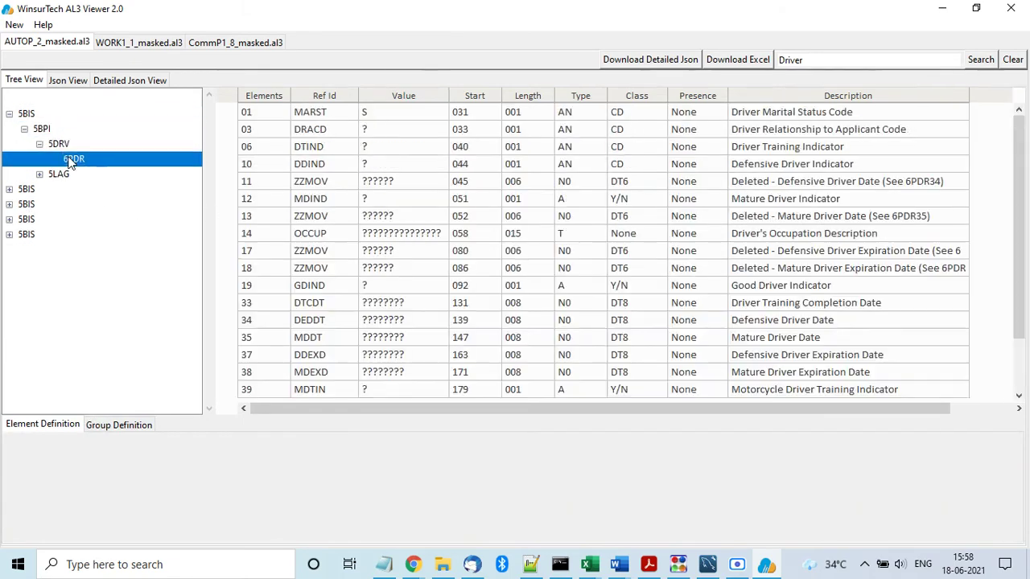
{"action": "left_click", "coordinate": [807, 131]}
{"action": "left_click", "coordinate": [803, 181]}
{"action": "left_click", "coordinate": [794, 267]}
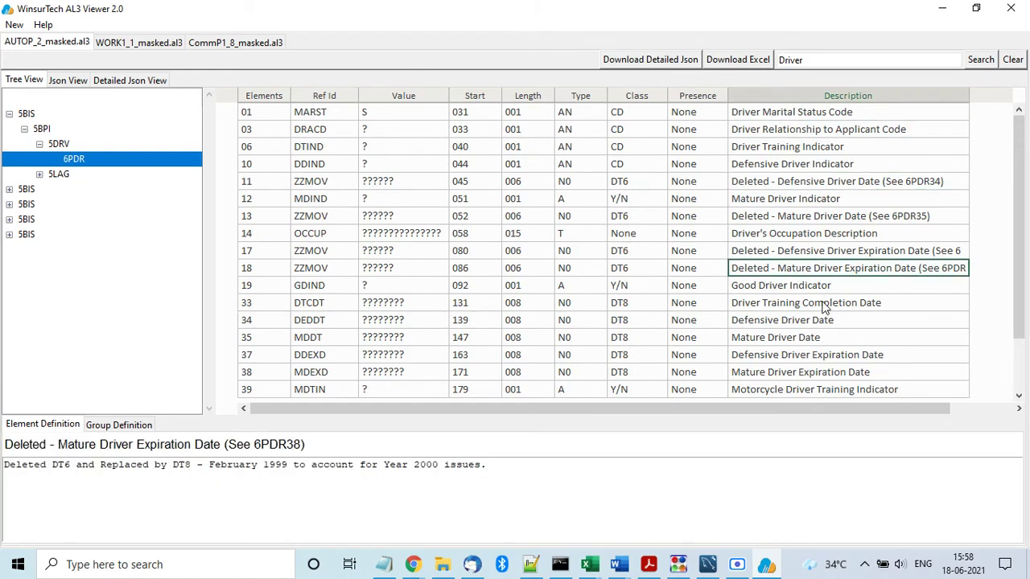
{"action": "left_click", "coordinate": [789, 288]}
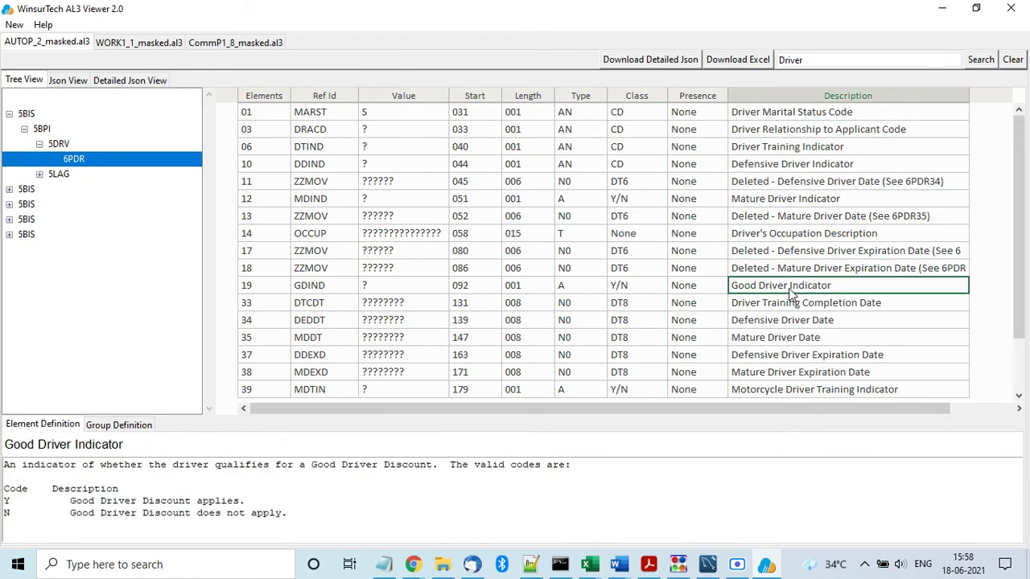
- Replace the search term with "Good Driver" and run the search on AUTOP_2_masked.al3
{"action": "double_click", "coordinate": [794, 60]}
{"action": "type", "text": "Good Driver Indicator"}
{"action": "key", "text": "BackSpace"}
{"action": "key", "text": "BackSpace"}
{"action": "key", "text": "BackSpace"}
{"action": "key", "text": "BackSpace"}
{"action": "key", "text": "BackSpace"}
{"action": "key", "text": "BackSpace"}
{"action": "key", "text": "BackSpace"}
{"action": "key", "text": "BackSpace"}
{"action": "left_click", "coordinate": [979, 59]}
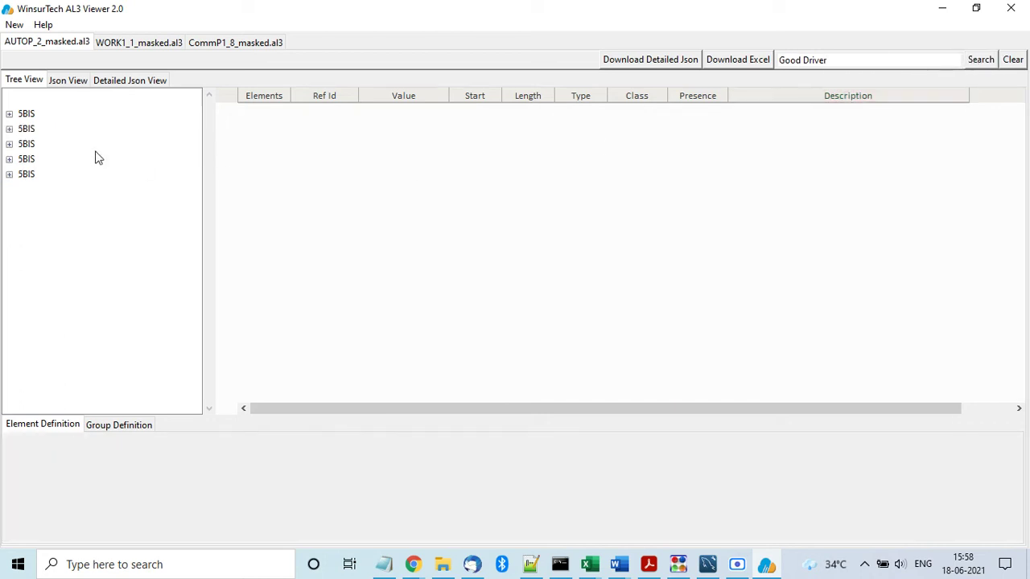
- Expand the first 5BIS result through 5BPI and 5DRV to 6PDR and read the Good Driver Indicator definition
{"action": "left_click", "coordinate": [9, 114]}
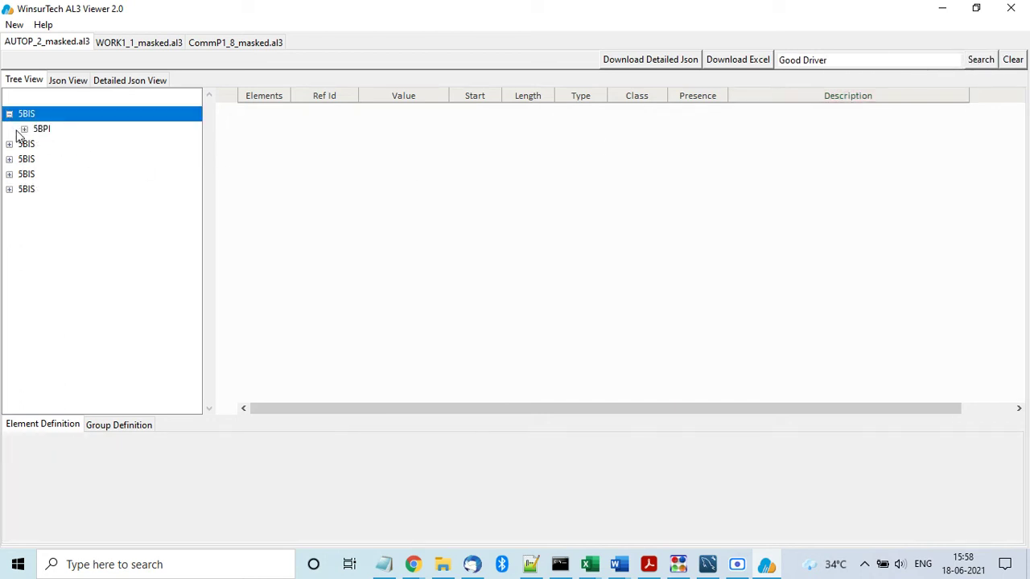
{"action": "left_click", "coordinate": [24, 130]}
{"action": "left_click", "coordinate": [38, 144]}
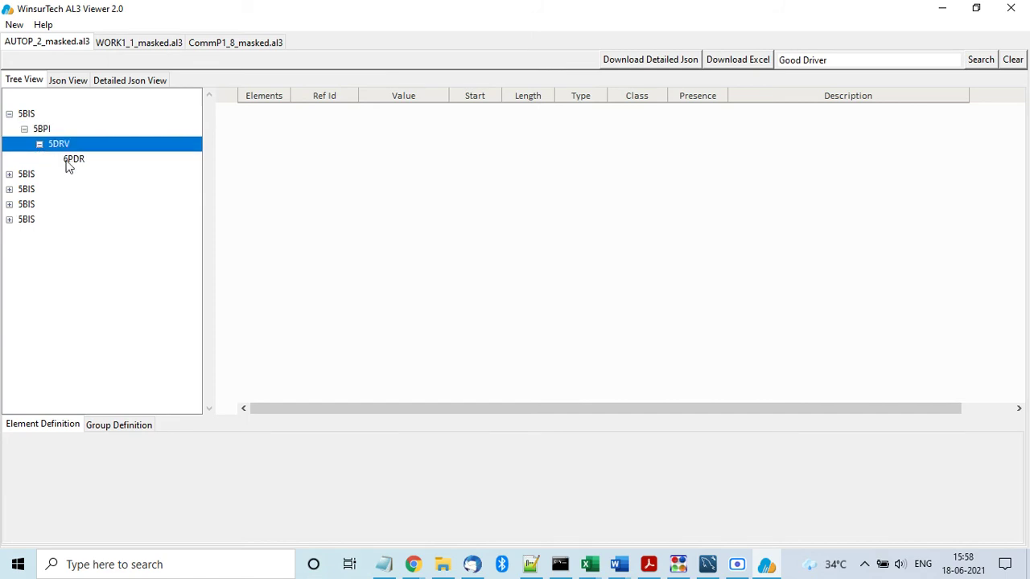
{"action": "left_click", "coordinate": [78, 160]}
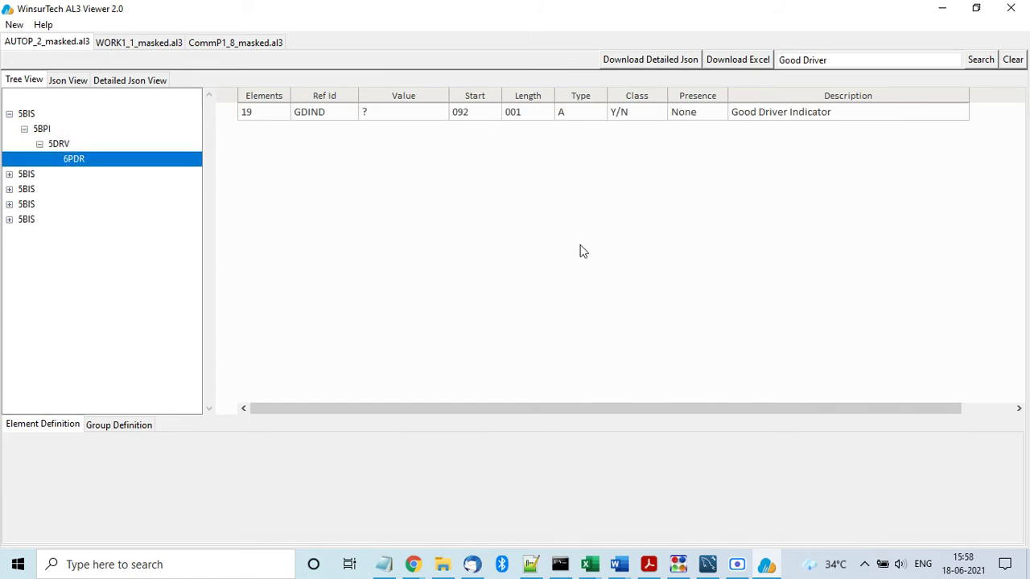
{"action": "left_click", "coordinate": [766, 117]}
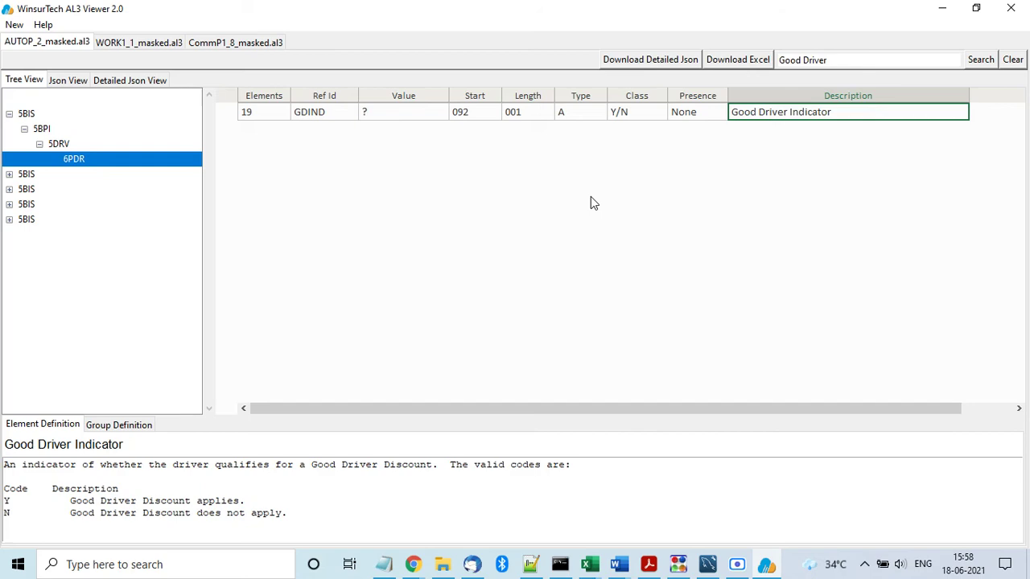
- Clear the search to restore the full tree and display the elements of the first 9BIS group
{"action": "left_click", "coordinate": [1010, 62]}
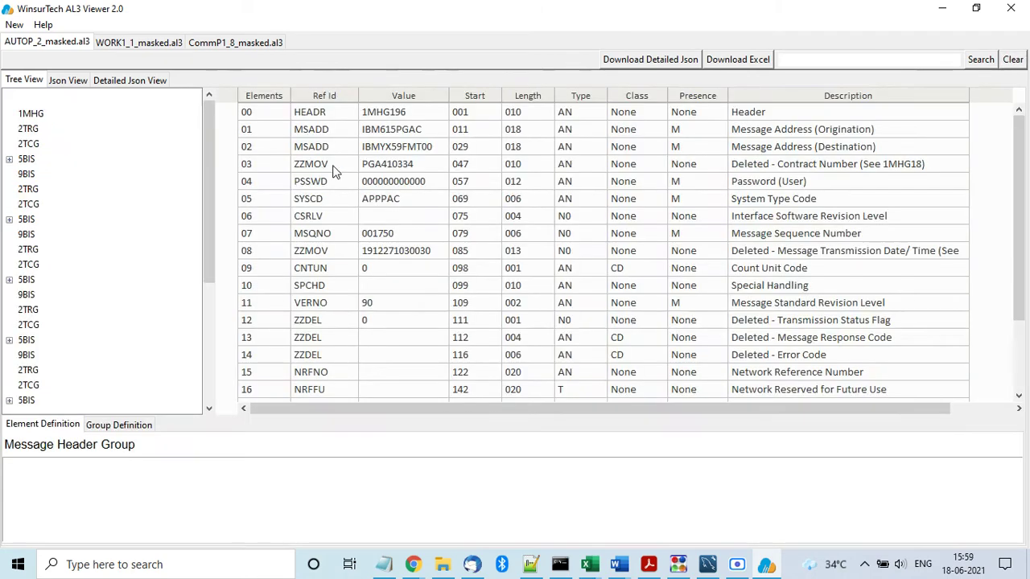
{"action": "left_click", "coordinate": [28, 175]}
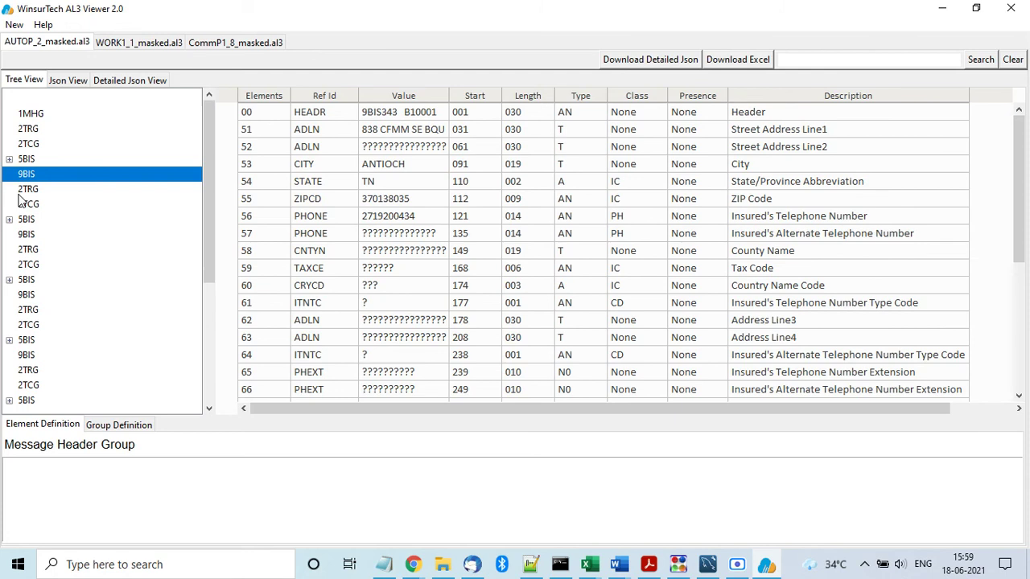